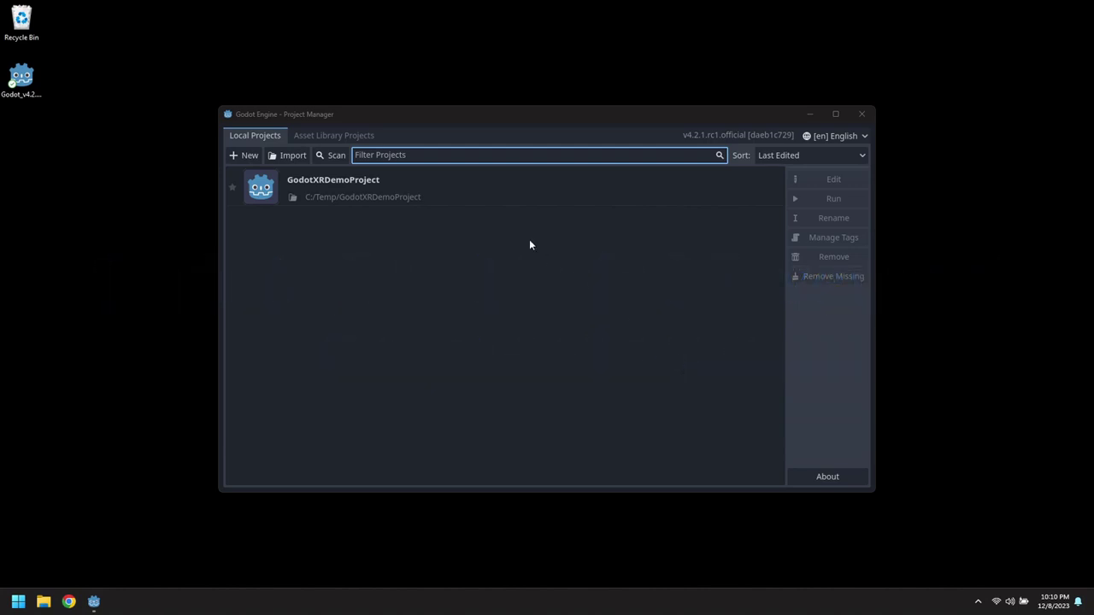
- Open GodotXRDemoProject from the Project Manager list into the editor
double_click(463, 202)
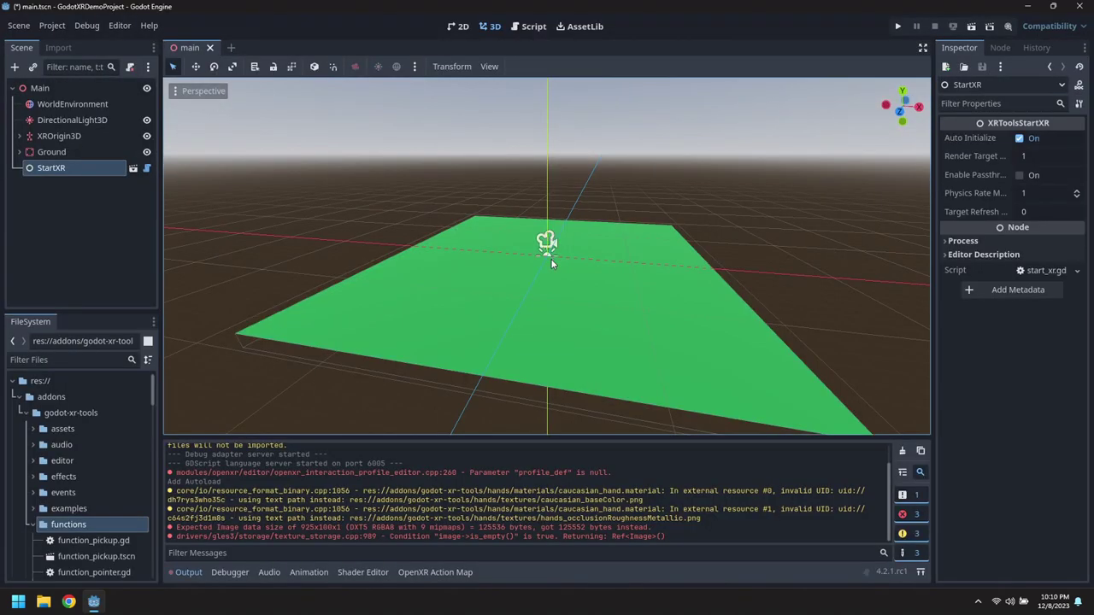
- Add movement_direct.tscn under LeftController with Strafe enabled
middle_click_drag(550, 258, 382, 265)
left_click(19, 137)
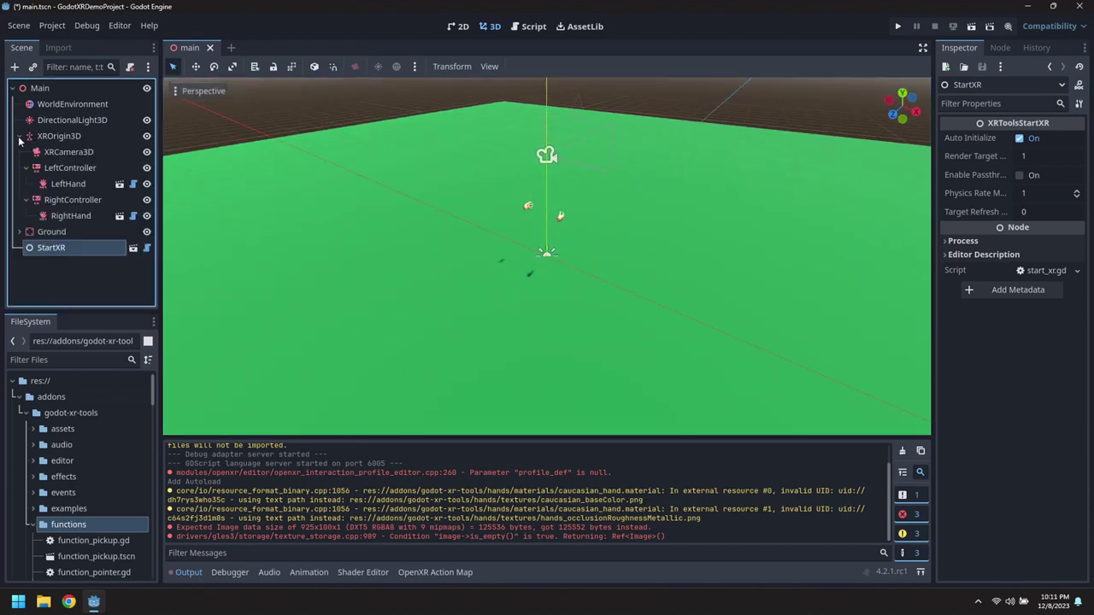
scroll(97, 513, "down", 5)
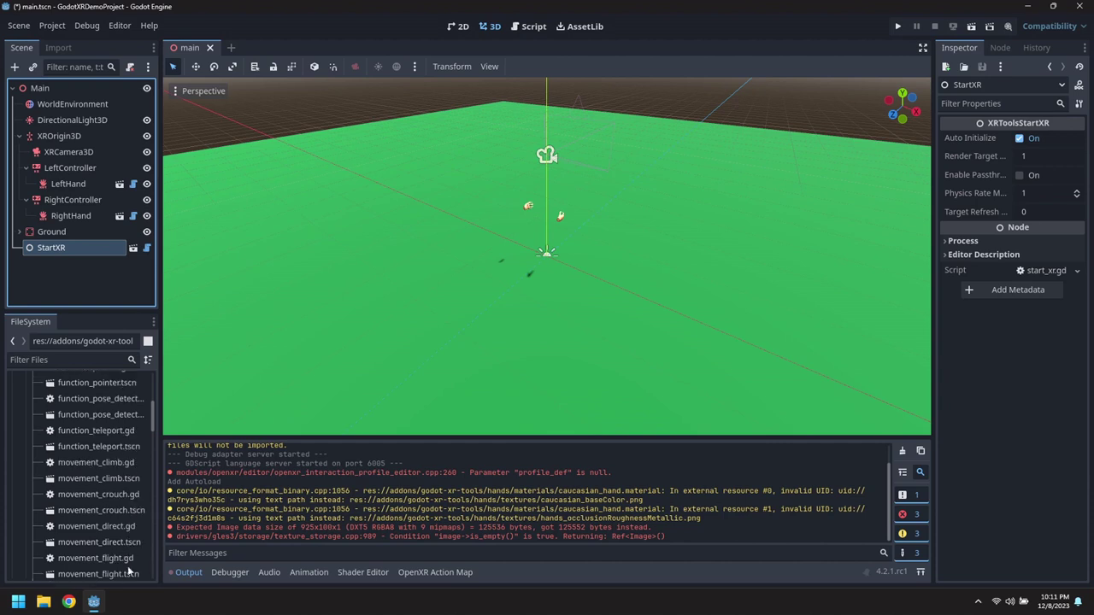
left_click_drag(126, 547, 71, 169)
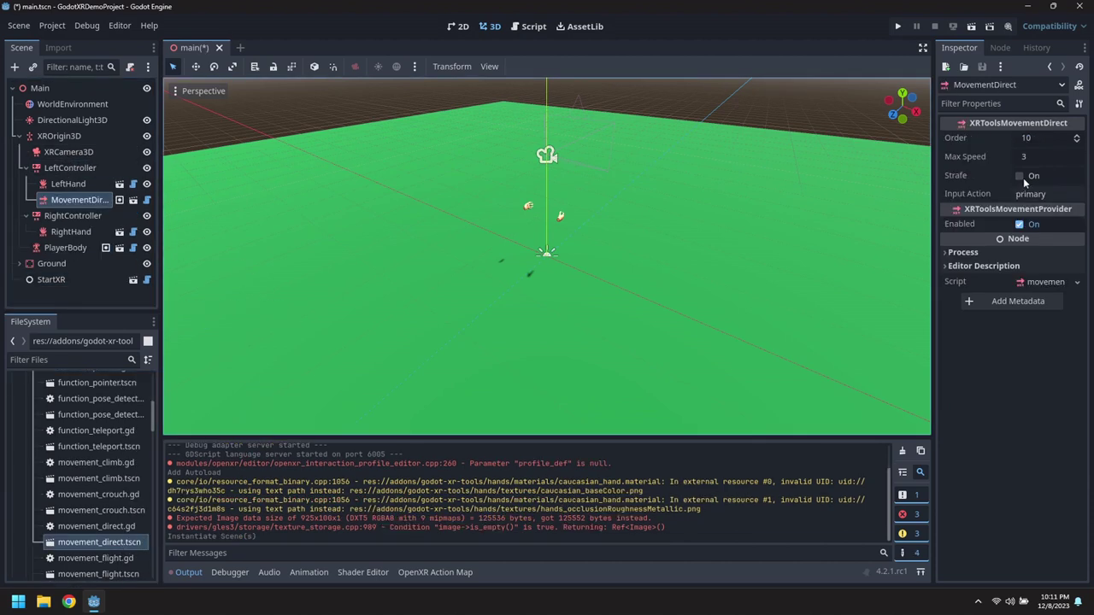
left_click(1019, 176)
- Add movement_direct.tscn and movement_turn.tscn providers under RightController
left_click_drag(101, 543, 91, 217)
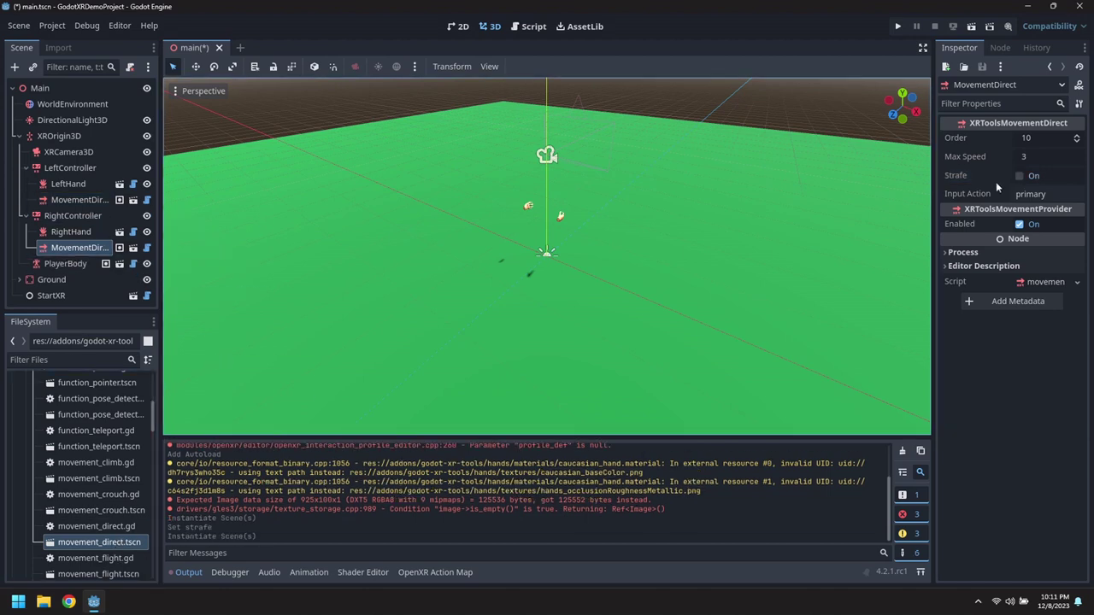
scroll(121, 543, "down", 6)
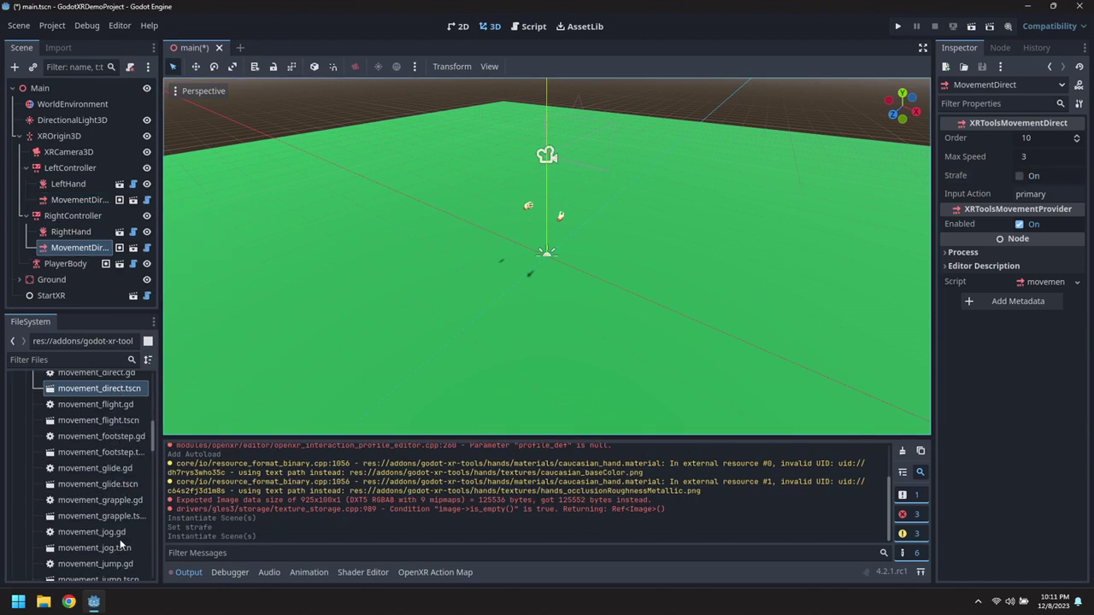
left_click_drag(117, 535, 74, 219)
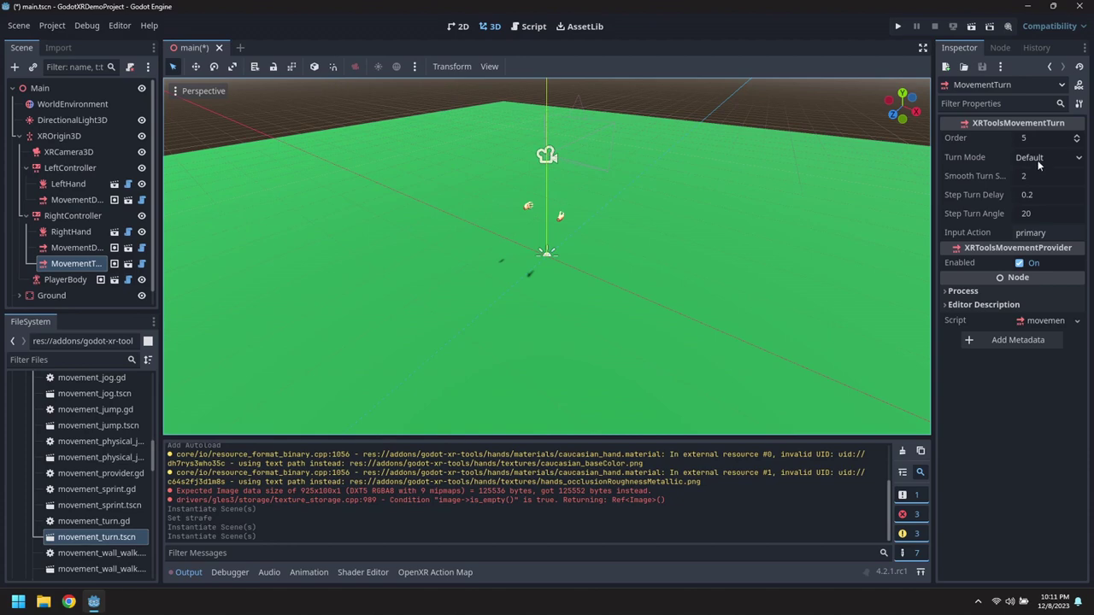
- Review the Godot XR Tools Player and Input project settings, then save the main scene
left_click(60, 28)
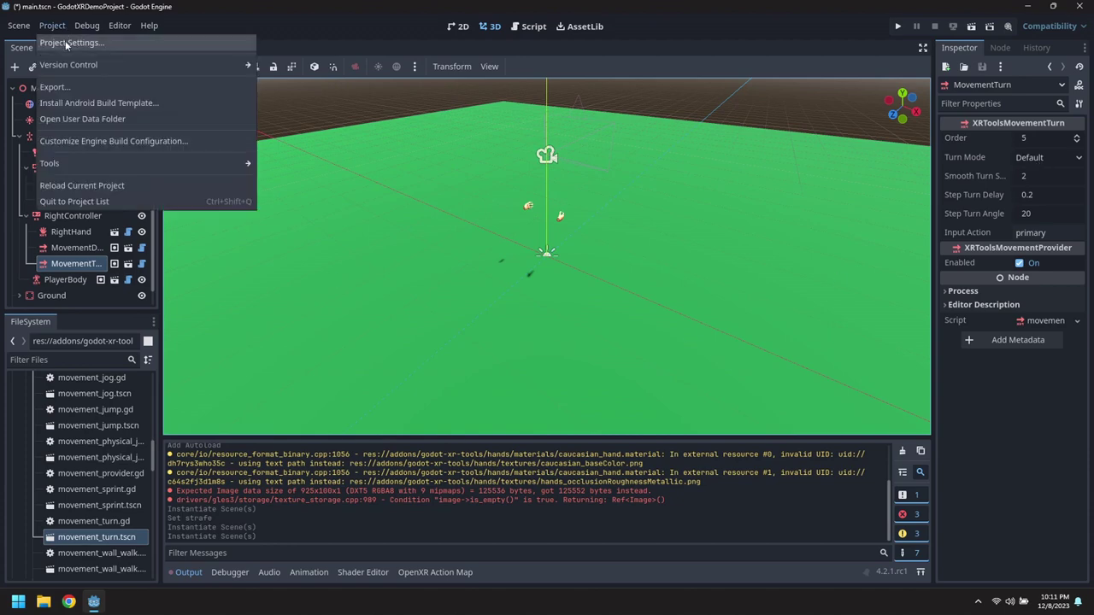
left_click(65, 41)
scroll(348, 442, "down", 10)
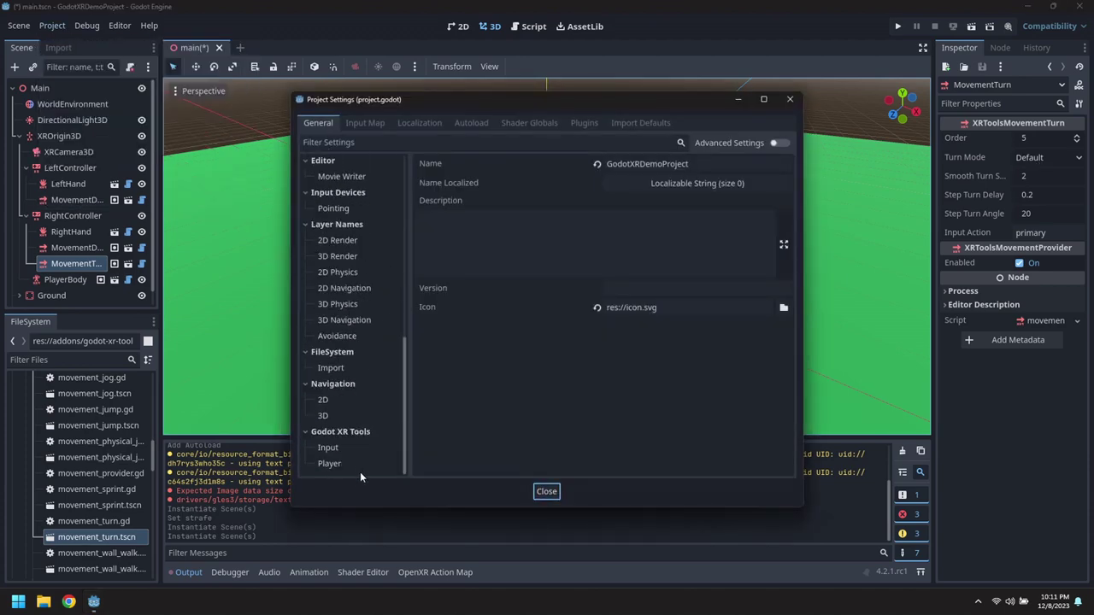
left_click(330, 463)
left_click(329, 449)
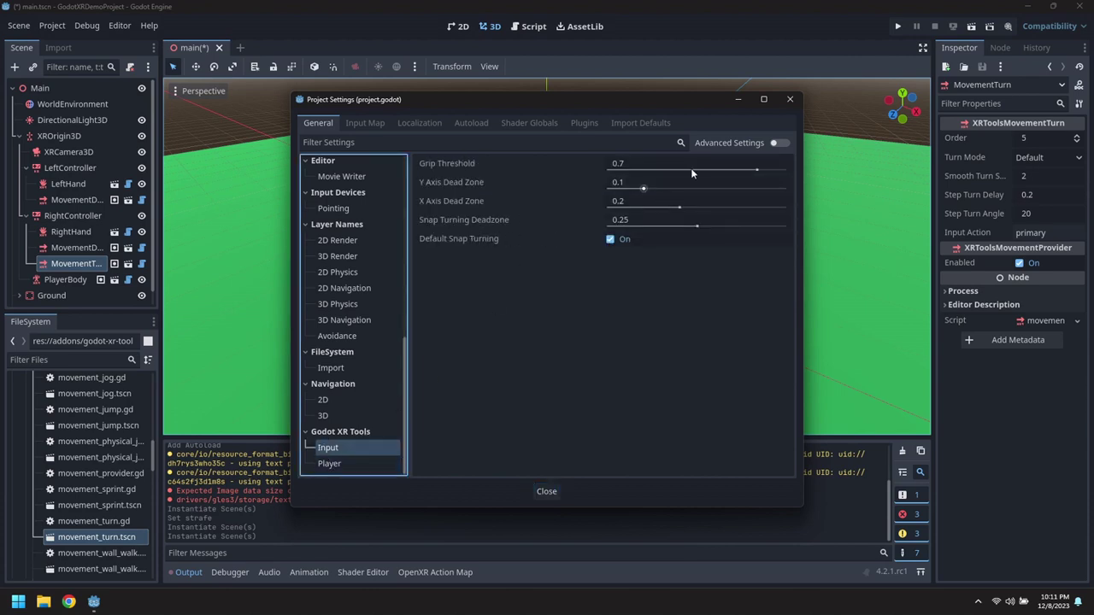
left_click(791, 100)
key("ctrl+s")
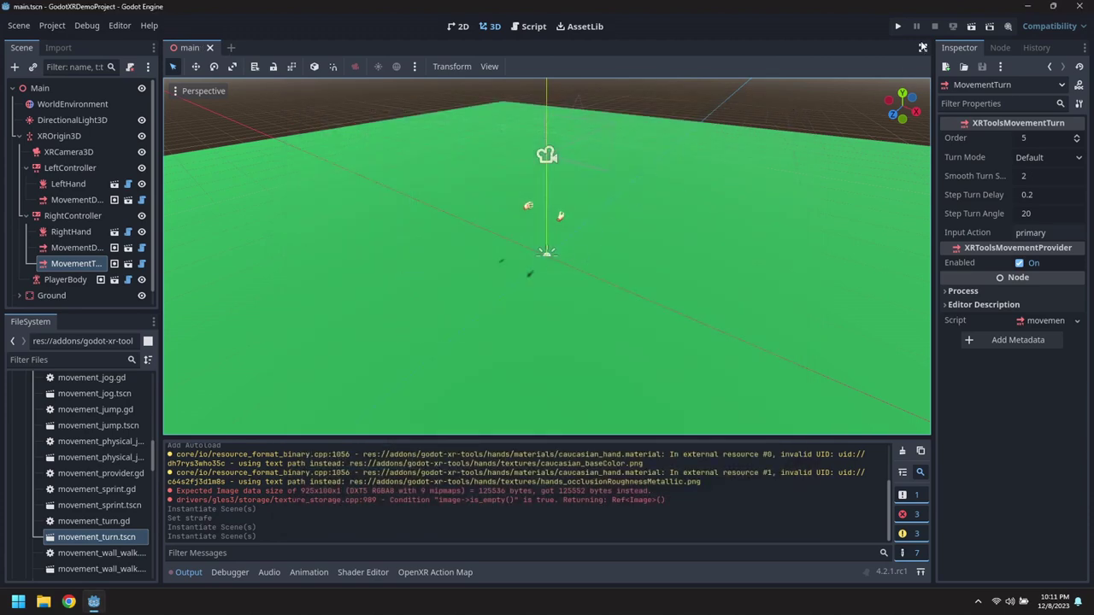
- Test-run the project, stop the game, and collapse XROrigin3D in the Scene tree
left_click(902, 30)
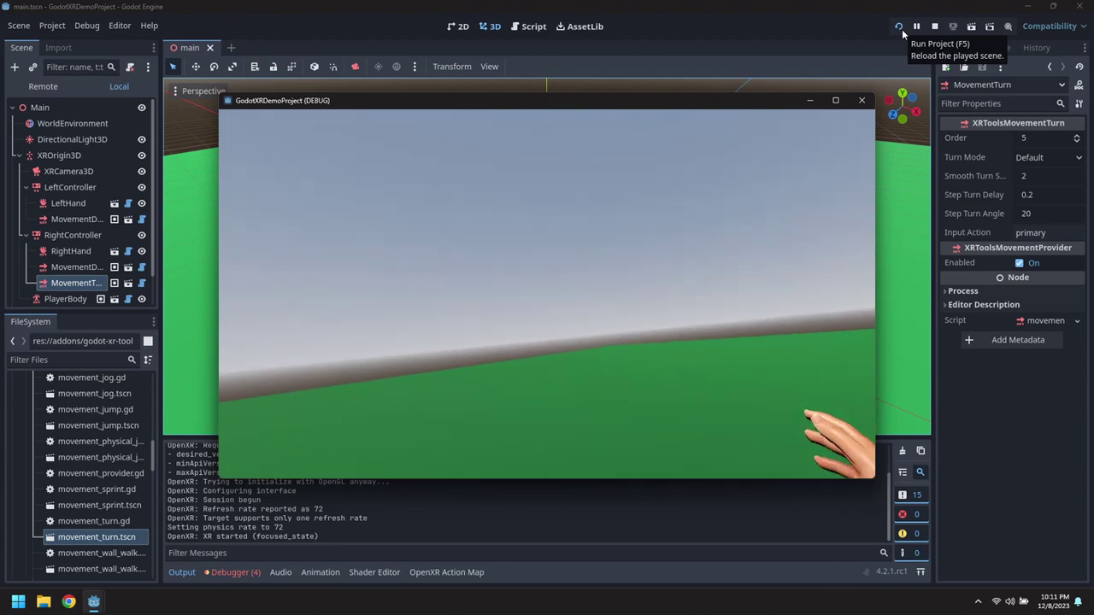
left_click(858, 101)
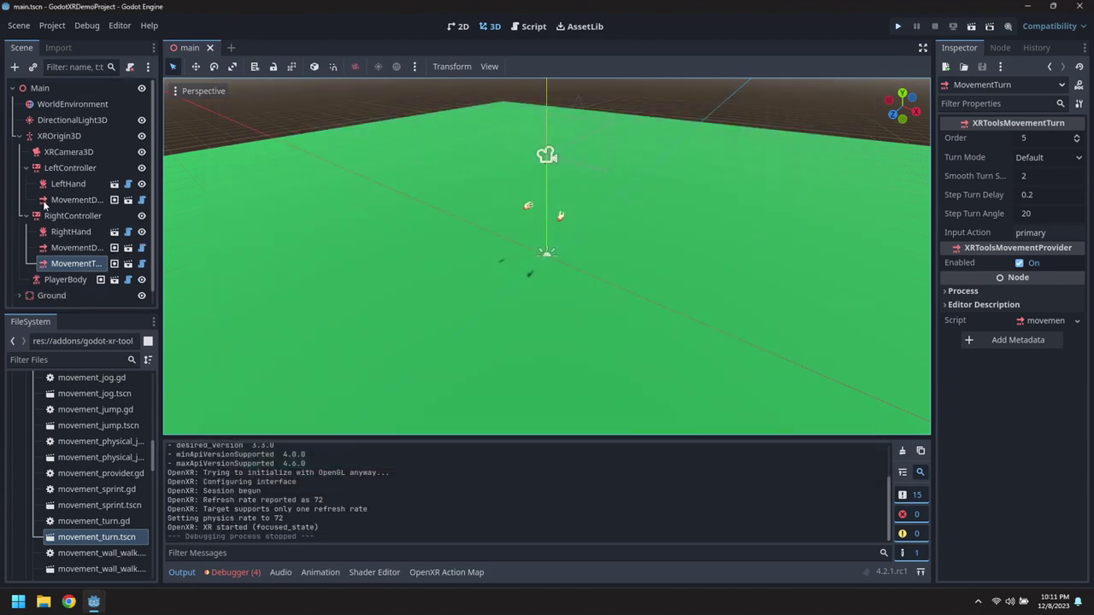
left_click(19, 137)
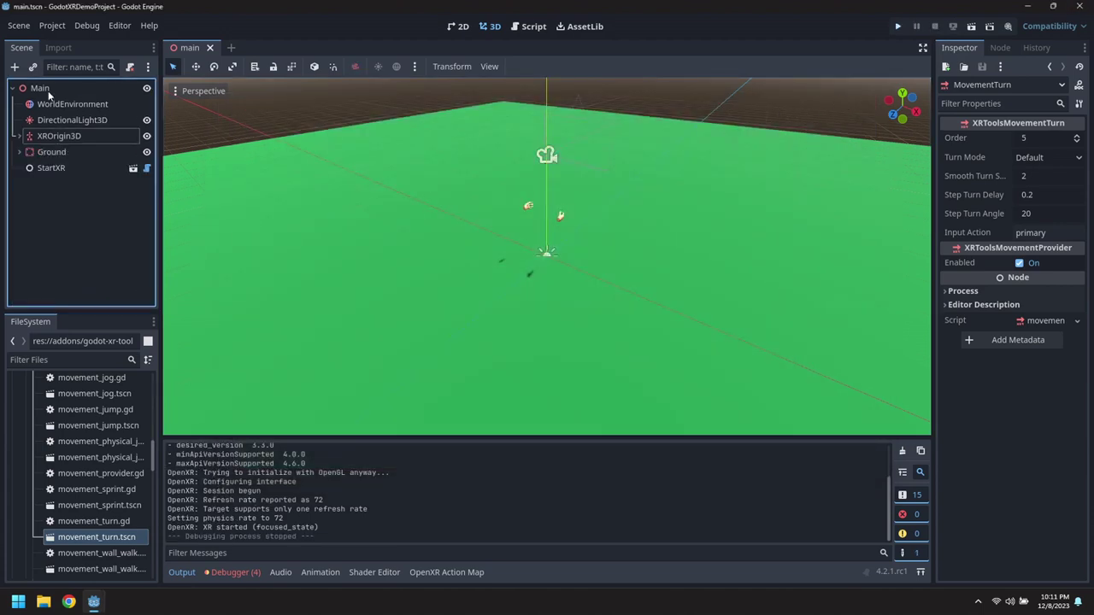
- Add a StaticBody3D under Main and rename it Block
right_click(49, 92)
left_click(94, 103)
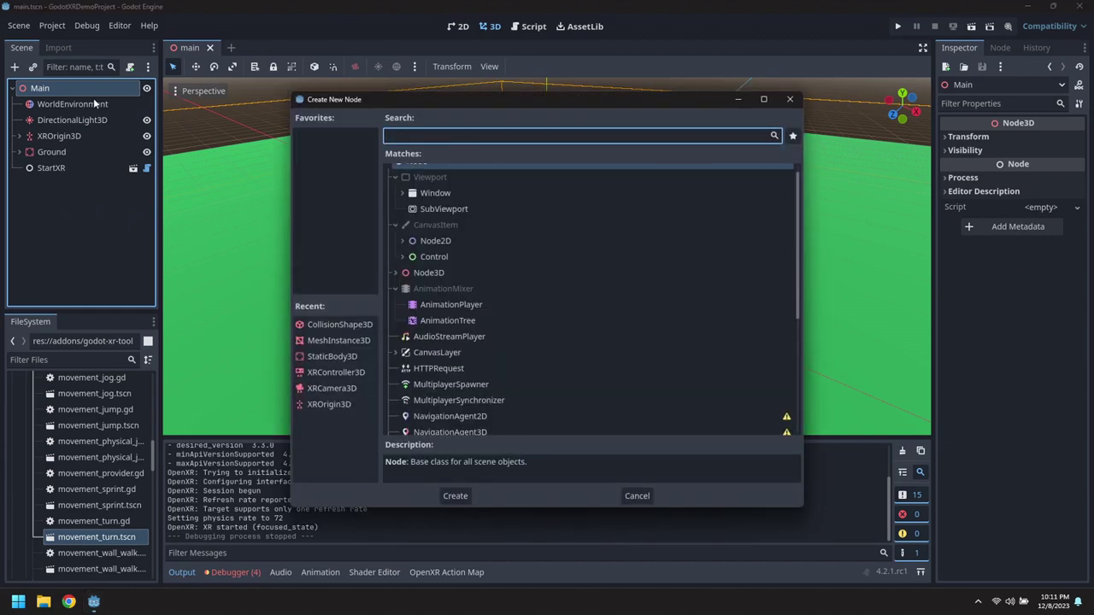
type("static")
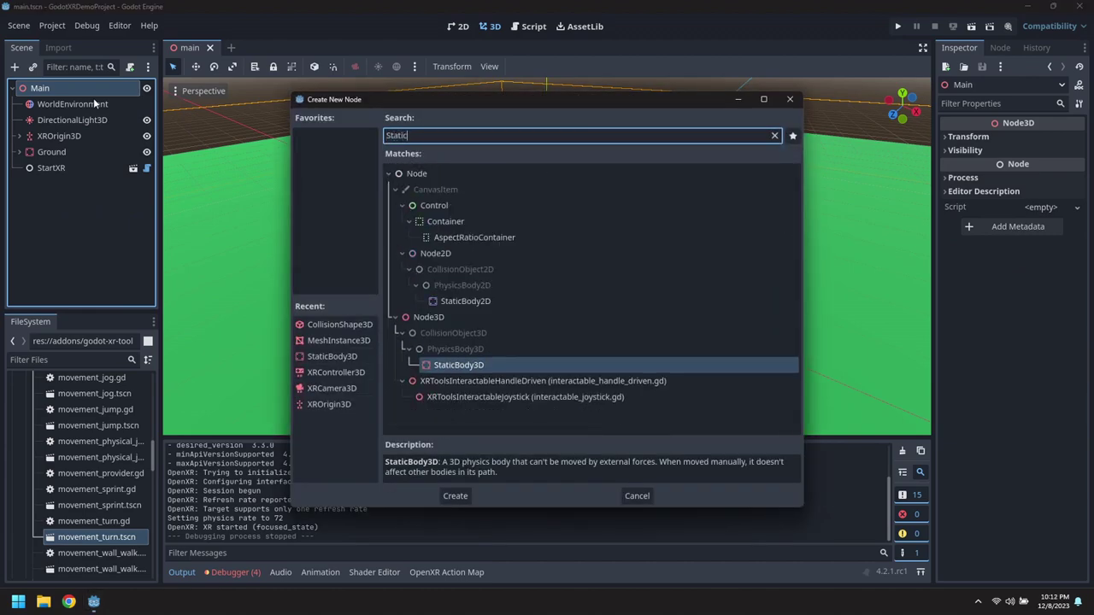
key("Return")
double_click(62, 183)
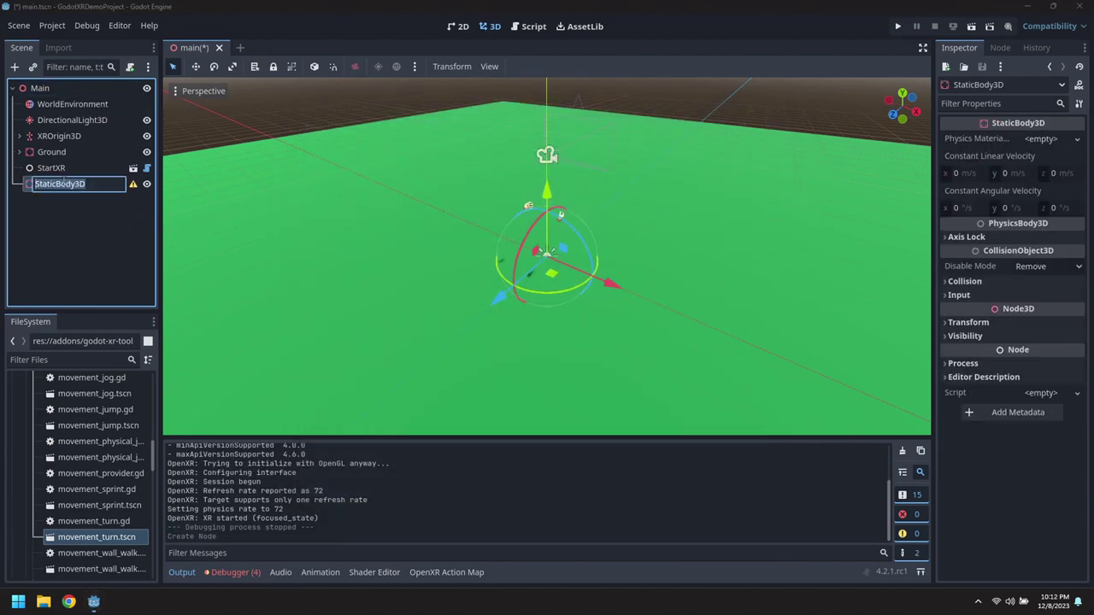
type("Block")
key("Return")
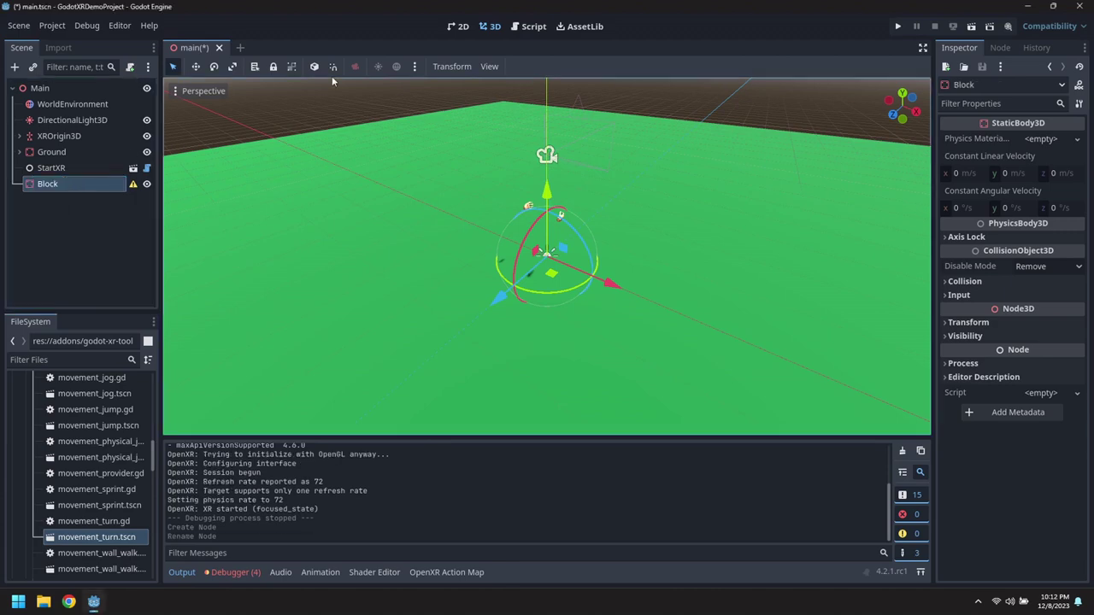
- Give Block a MeshInstance3D child with a new BoxMesh sized 2 × 2 × 8
right_click(78, 184)
left_click(123, 188)
type("MeshInstance")
key("Return")
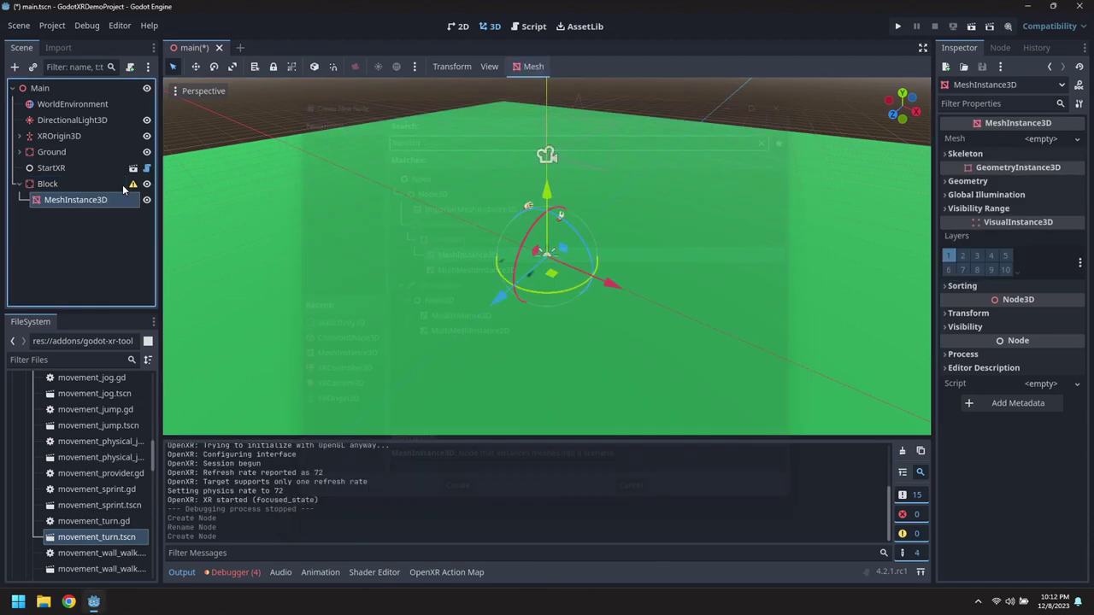
left_click(1049, 139)
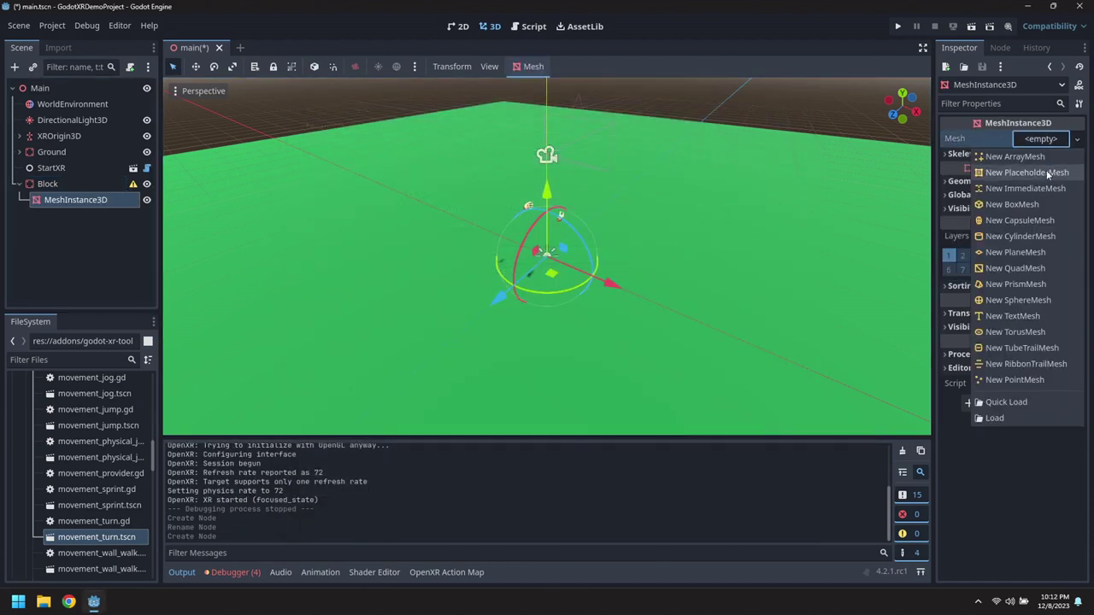
left_click(1026, 205)
left_click(1026, 152)
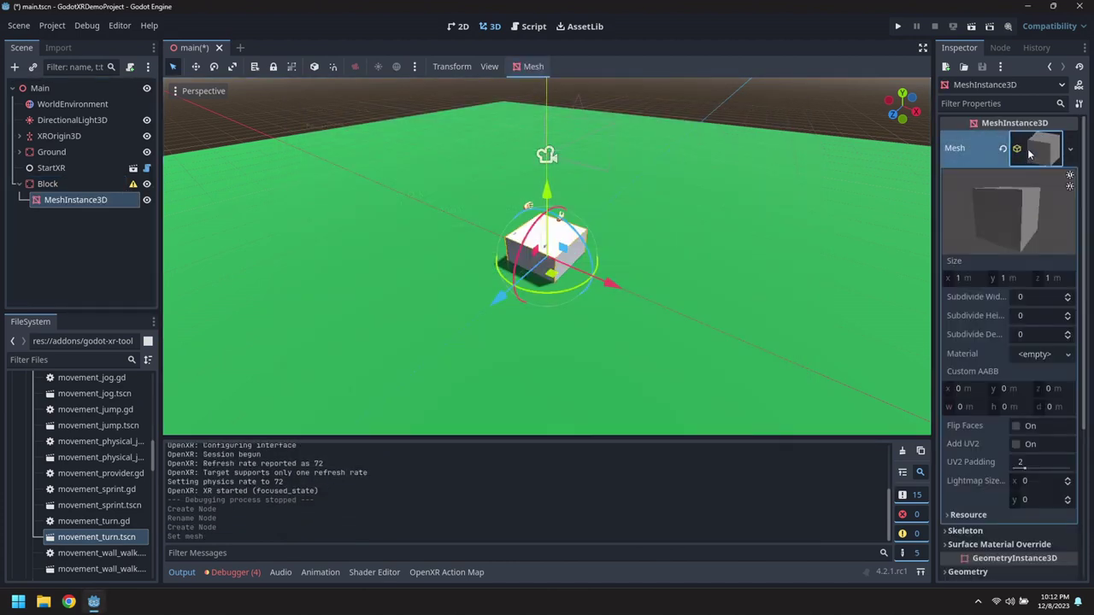
left_click(968, 278)
type("2")
key("Tab")
type("2")
key("Tab")
type("8")
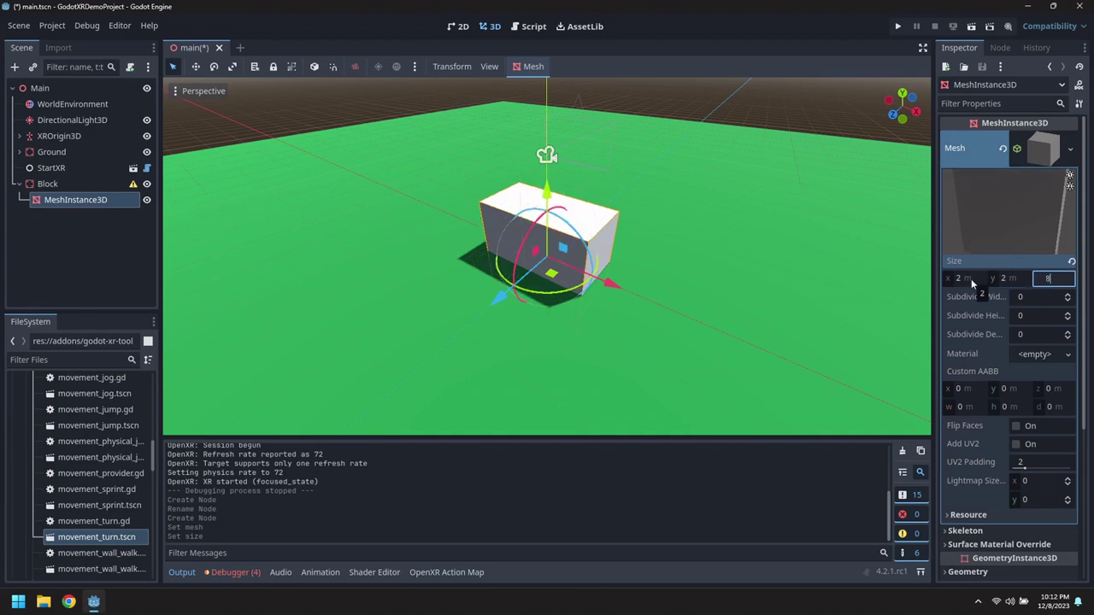
key("Return")
- Add a CollisionShape3D to Block with a new BoxShape3D sized 2 × 2 × 8
right_click(53, 182)
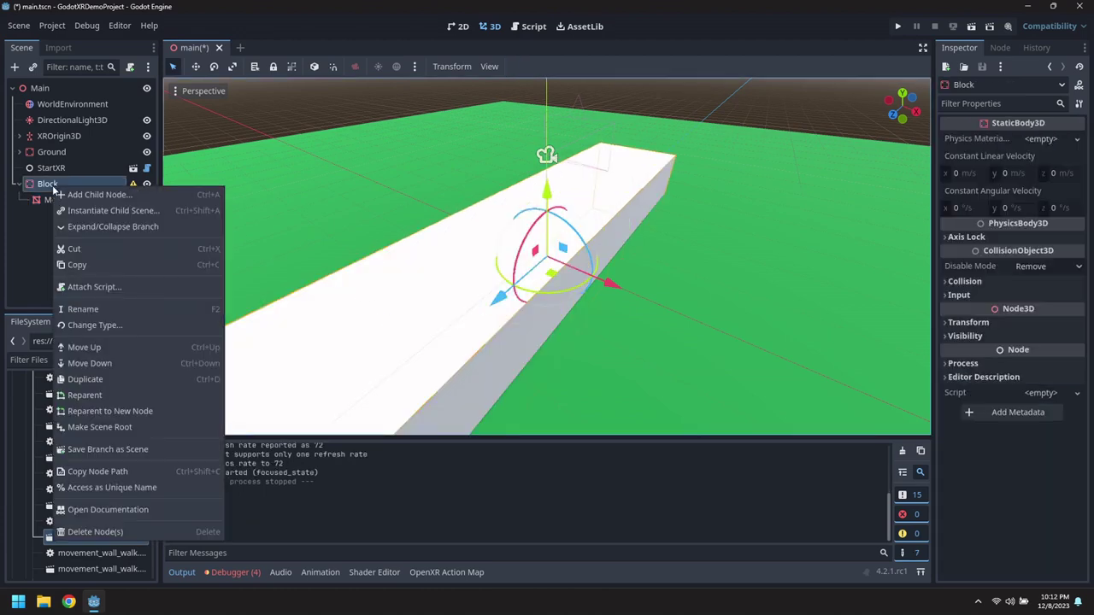
left_click(75, 194)
type("CollisionSh")
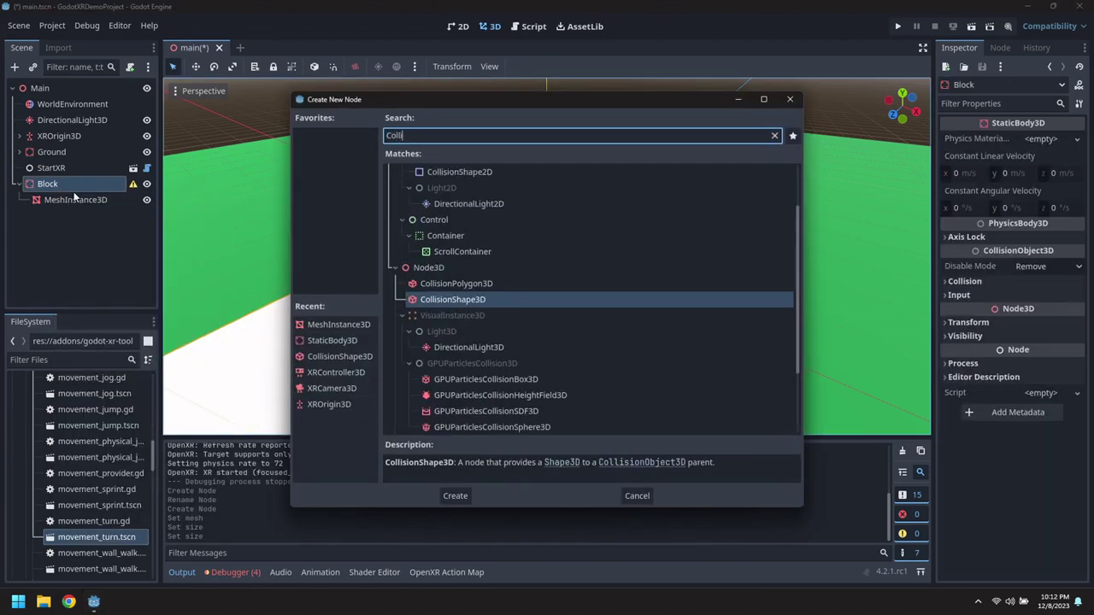
key("Return")
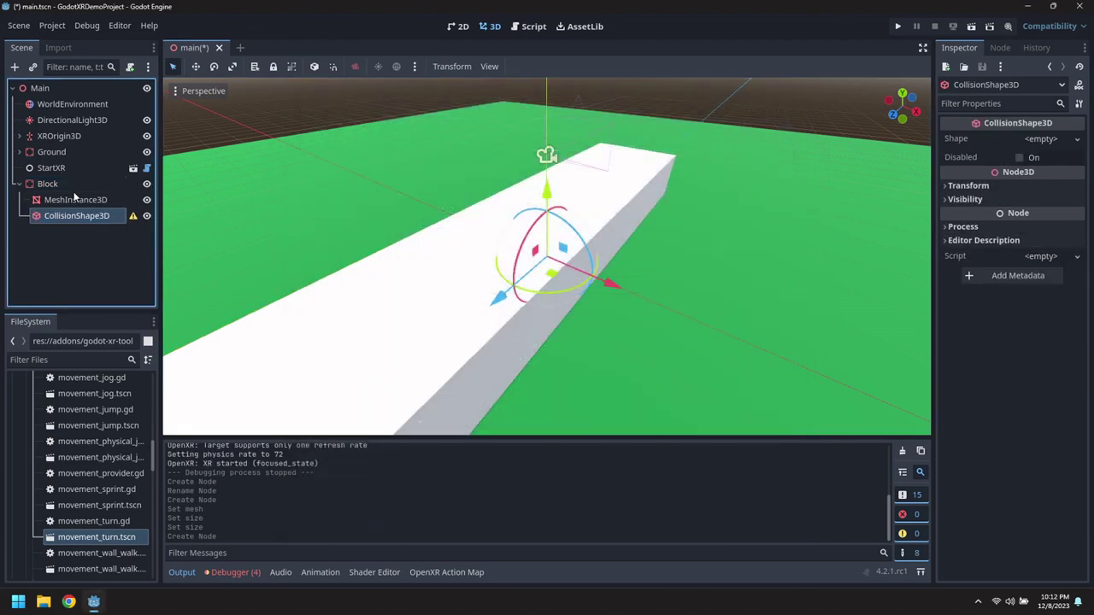
left_click(1055, 142)
left_click(1017, 188)
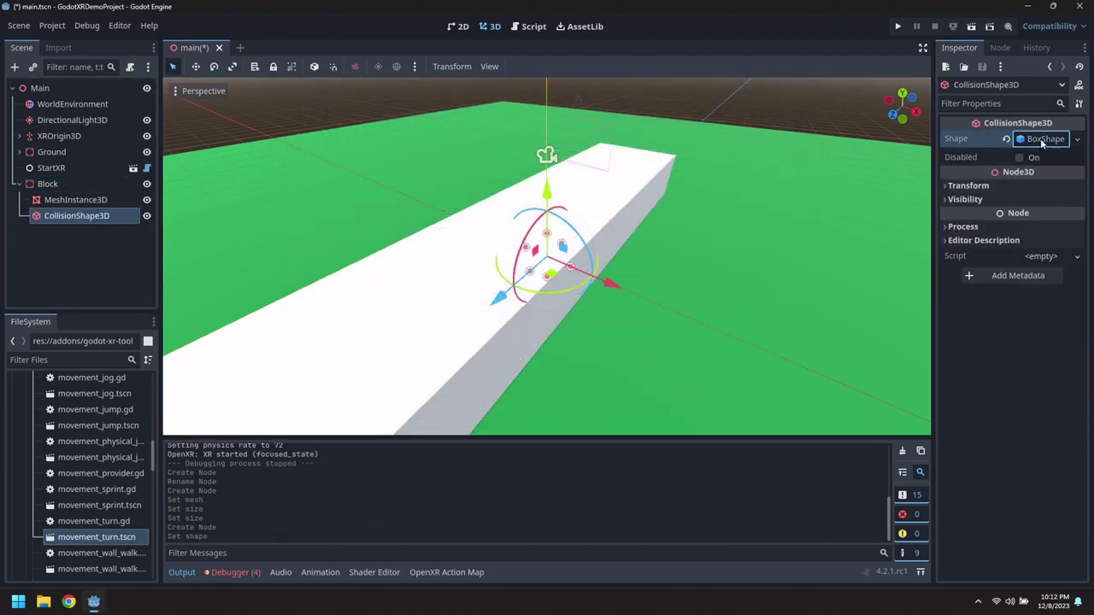
left_click(1042, 142)
left_click(980, 176)
type("2")
key("Tab")
type("2")
key("Tab")
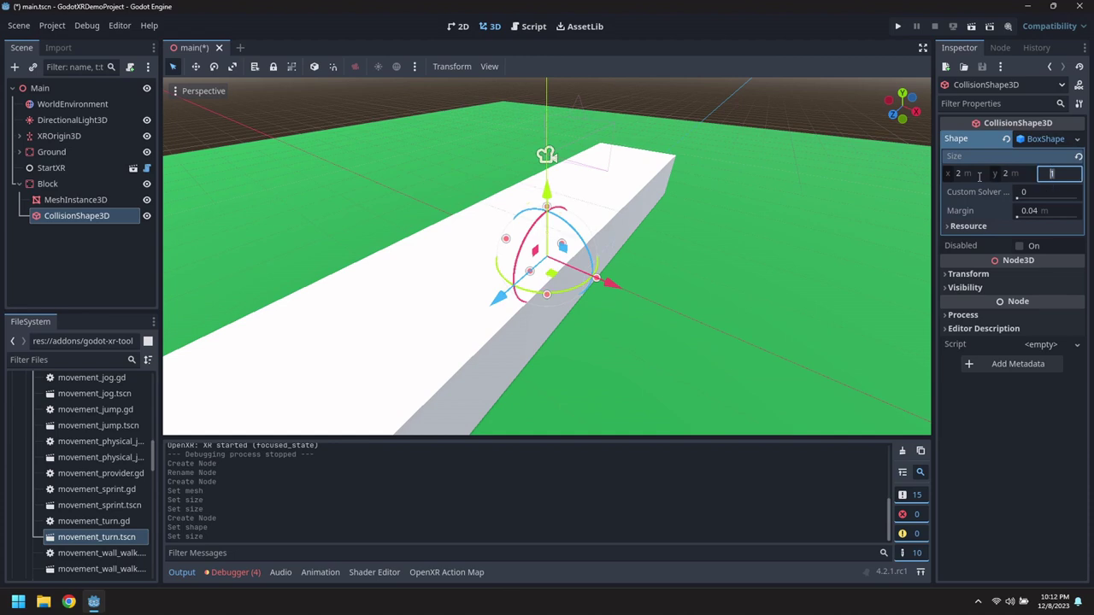
key("Tab")
left_click(46, 184)
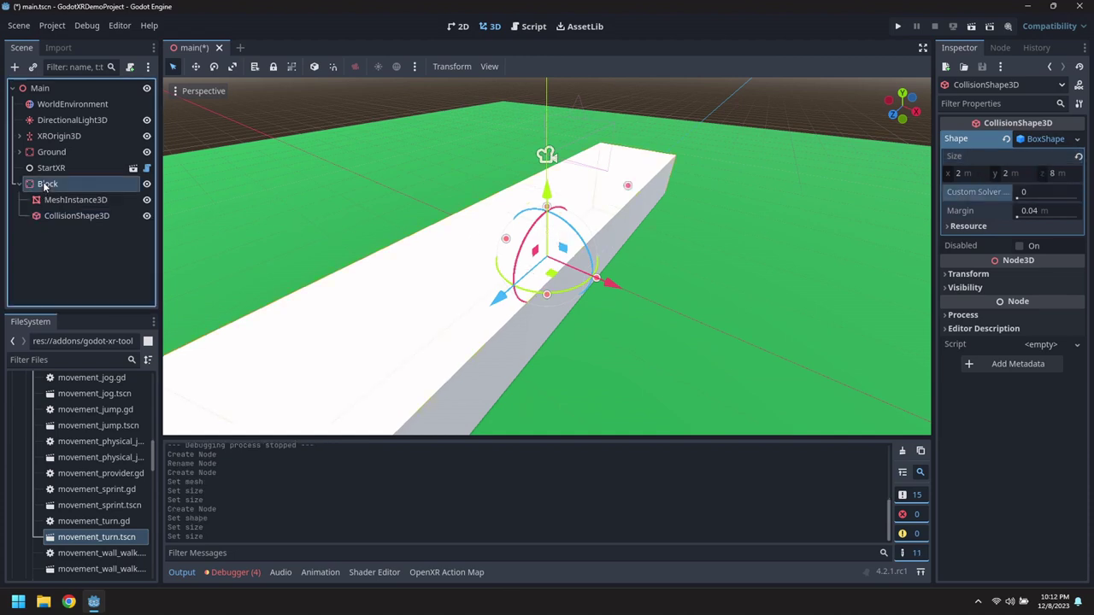
- Rotate Block 90 degrees and move it to the right
left_click_drag(551, 295, 647, 247)
middle_click_drag(647, 247, 504, 258)
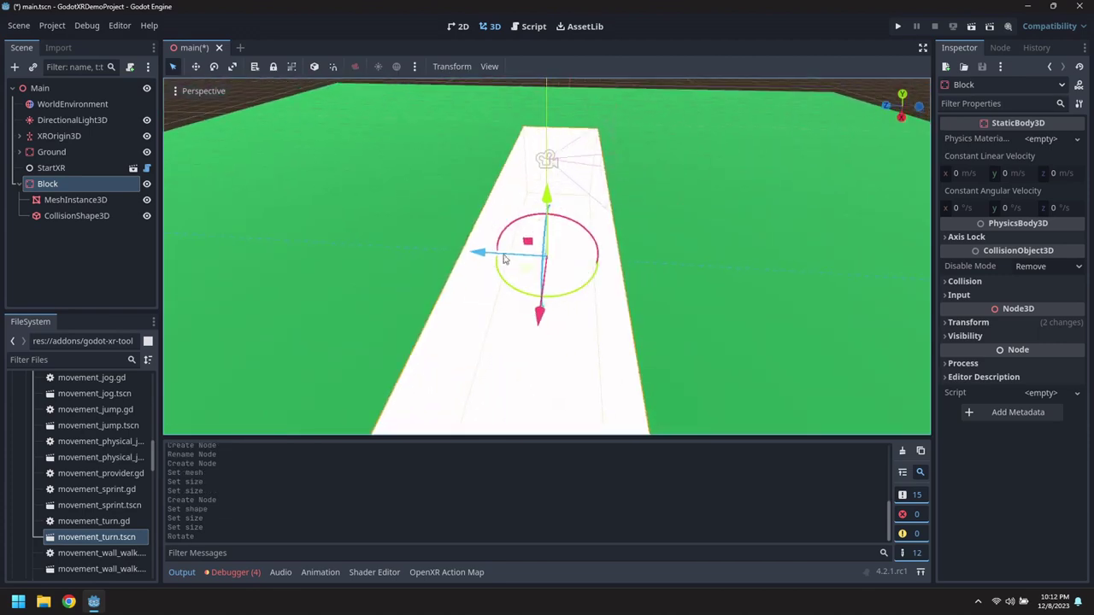
left_click_drag(477, 257, 686, 279)
scroll(678, 305, "down", 2)
scroll(677, 305, "down", 1)
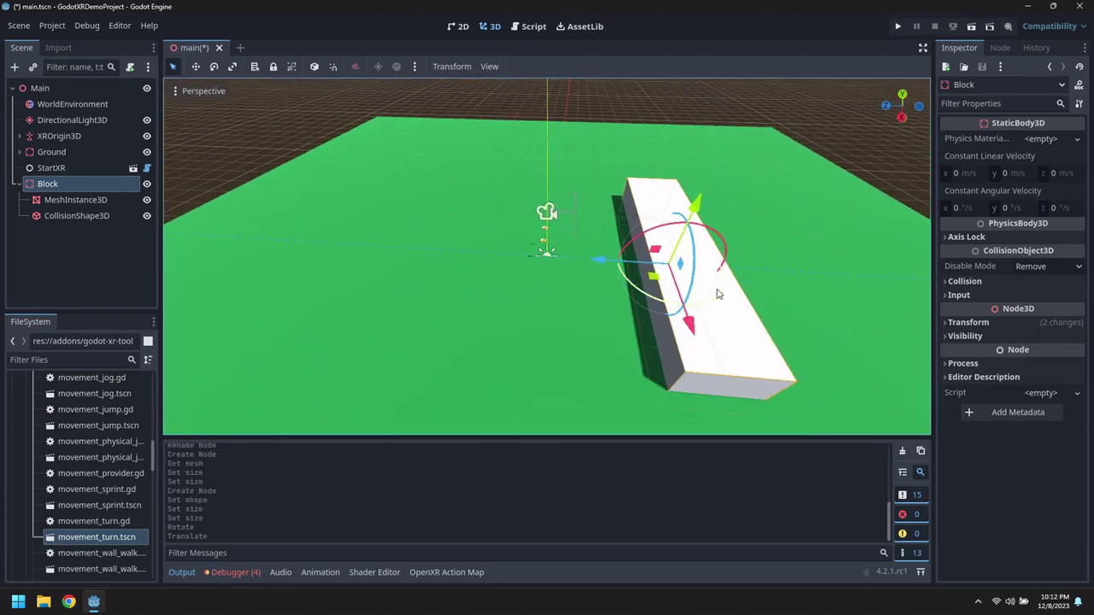
- Duplicate Block as Block2, then rotate and slide it along X and Z to meet Block
key("ctrl+d")
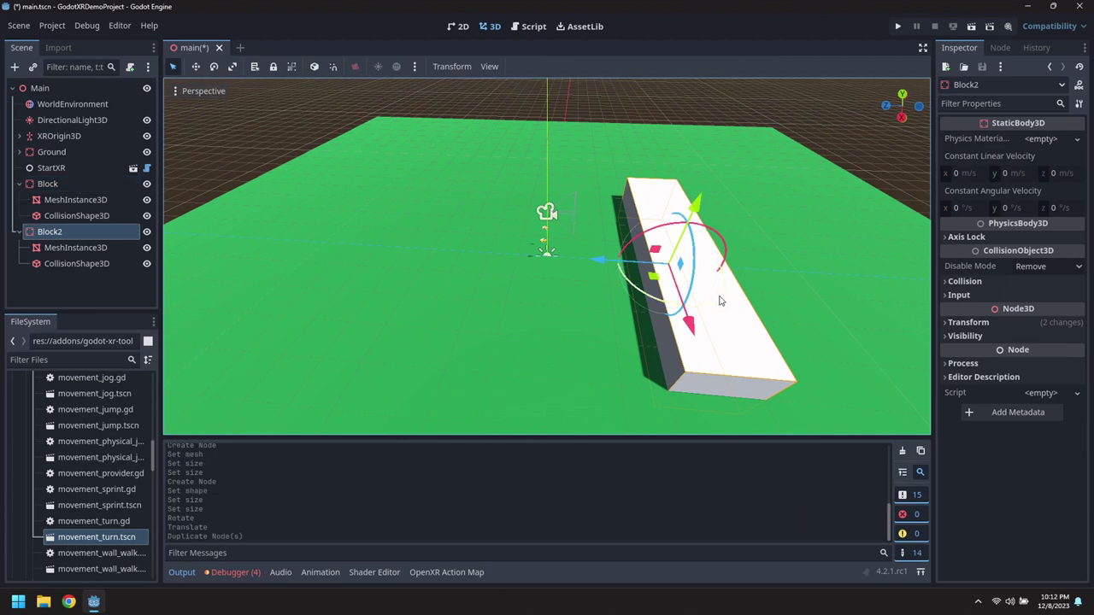
left_click_drag(719, 301, 651, 239)
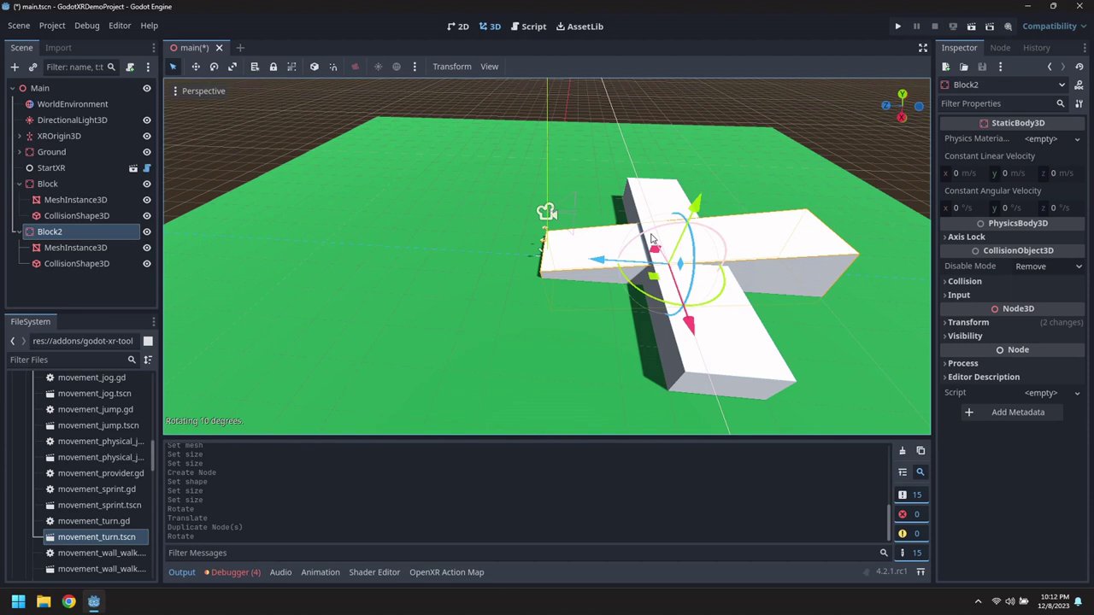
left_click(651, 239)
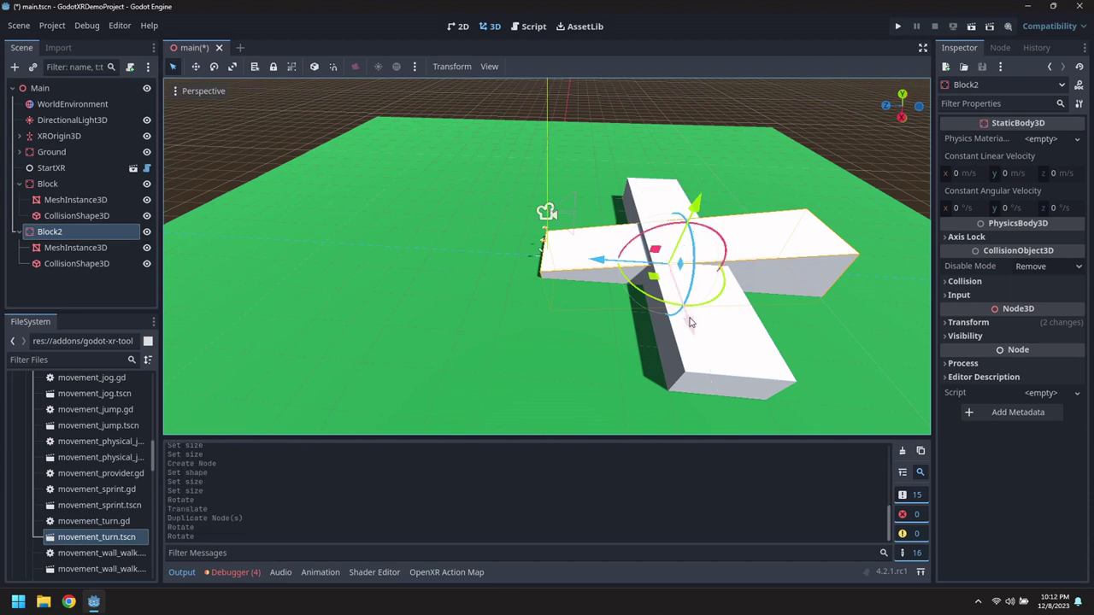
left_click_drag(691, 323, 712, 455)
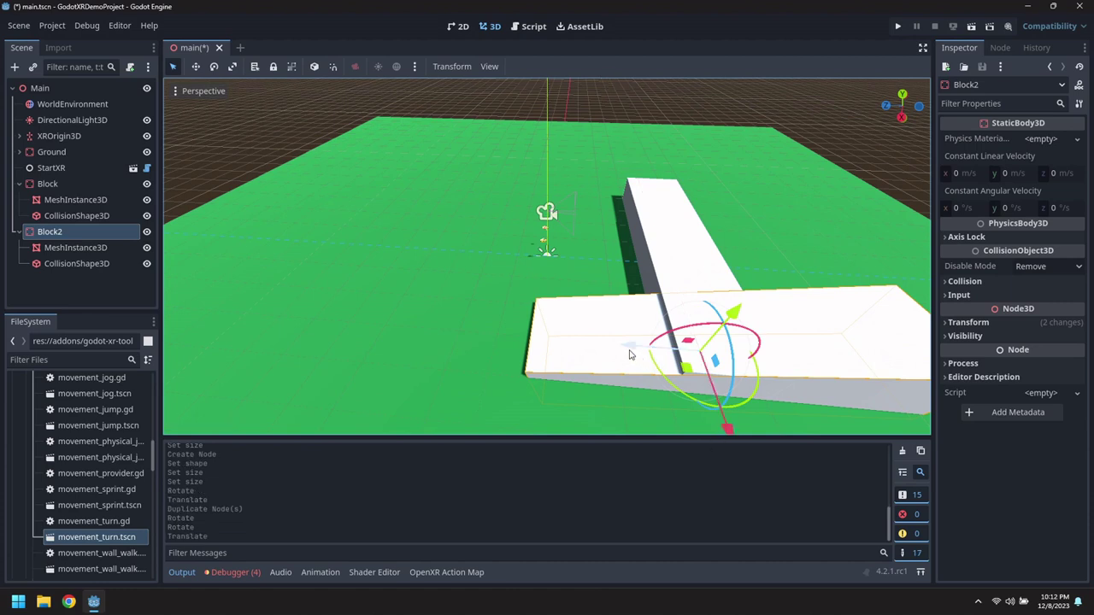
left_click_drag(629, 348, 494, 346)
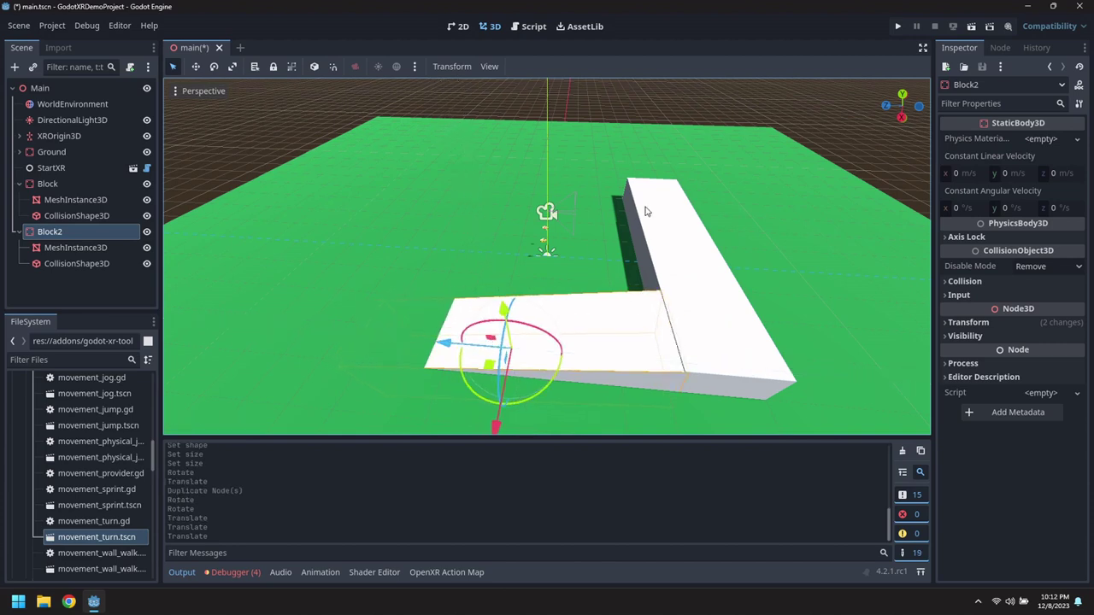
left_click(40, 184)
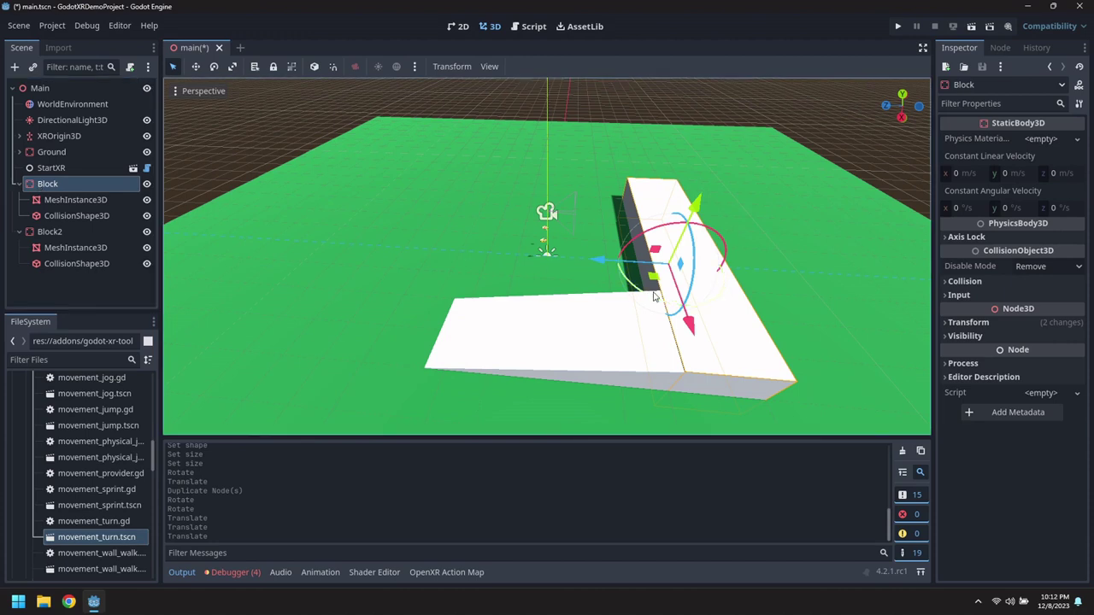
- Duplicate Block as Block3, turn it 90 degrees, raise it up-left, and tilt it into a ramp
key("ctrl+d")
left_click_drag(629, 298, 698, 298)
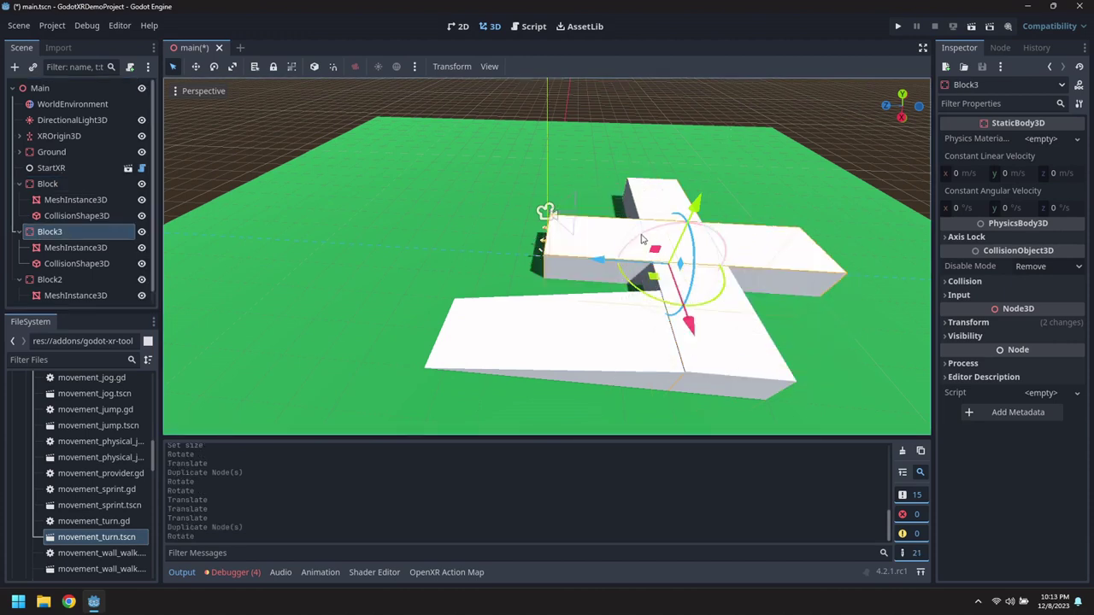
left_click_drag(641, 239, 650, 236)
middle_click_drag(692, 255, 586, 247)
left_click_drag(492, 361, 642, 355)
middle_click_drag(625, 374, 669, 229)
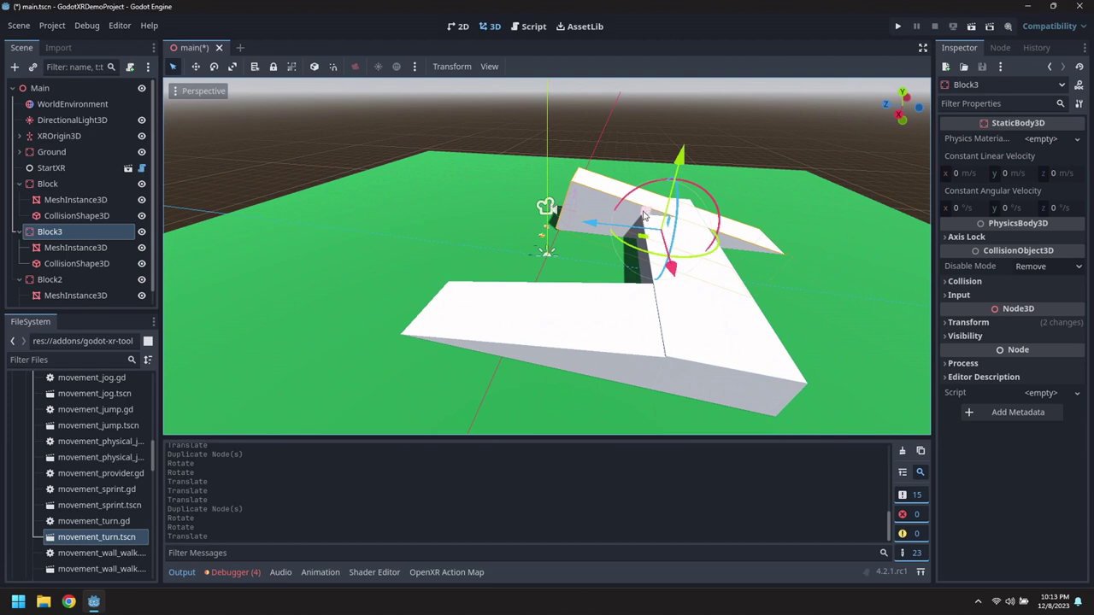
left_click_drag(644, 215, 525, 171)
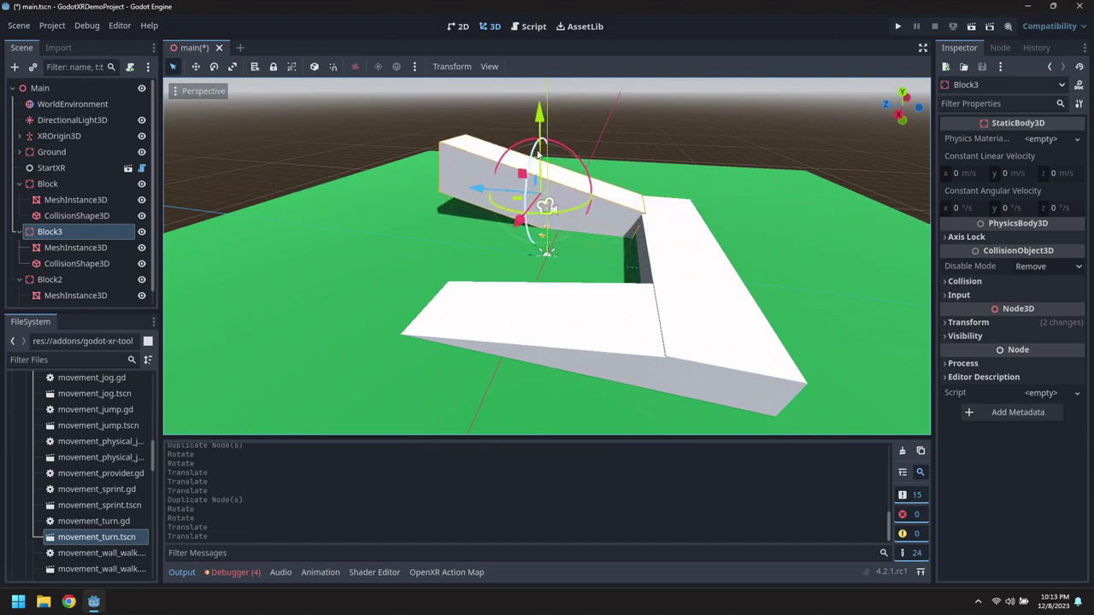
left_click_drag(562, 150, 577, 200)
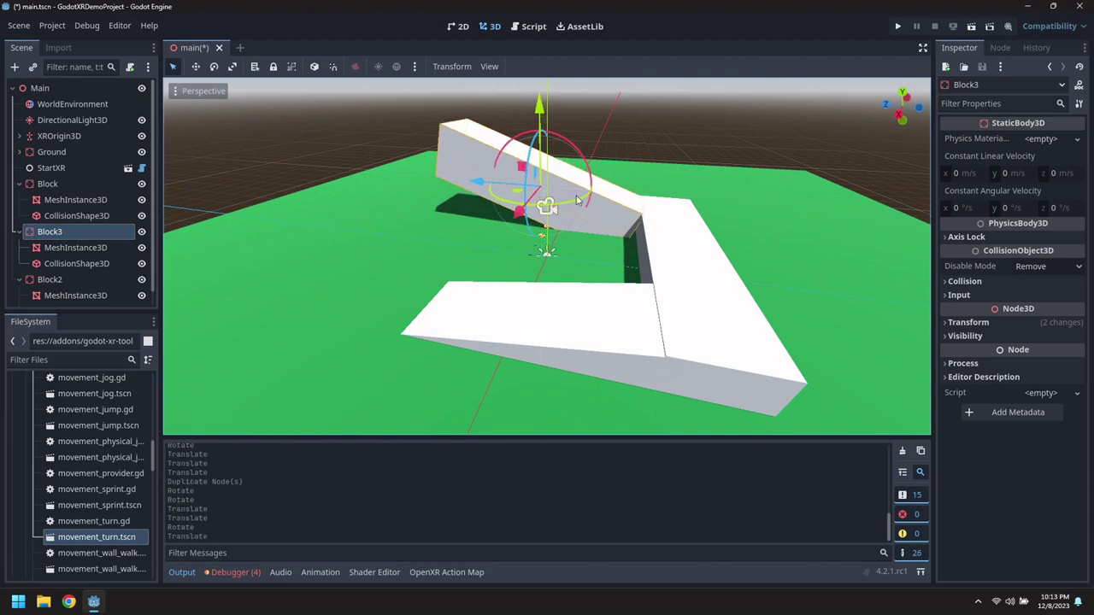
- Duplicate Block as Block4, move it to the upper left, and run the scene
left_click(54, 188)
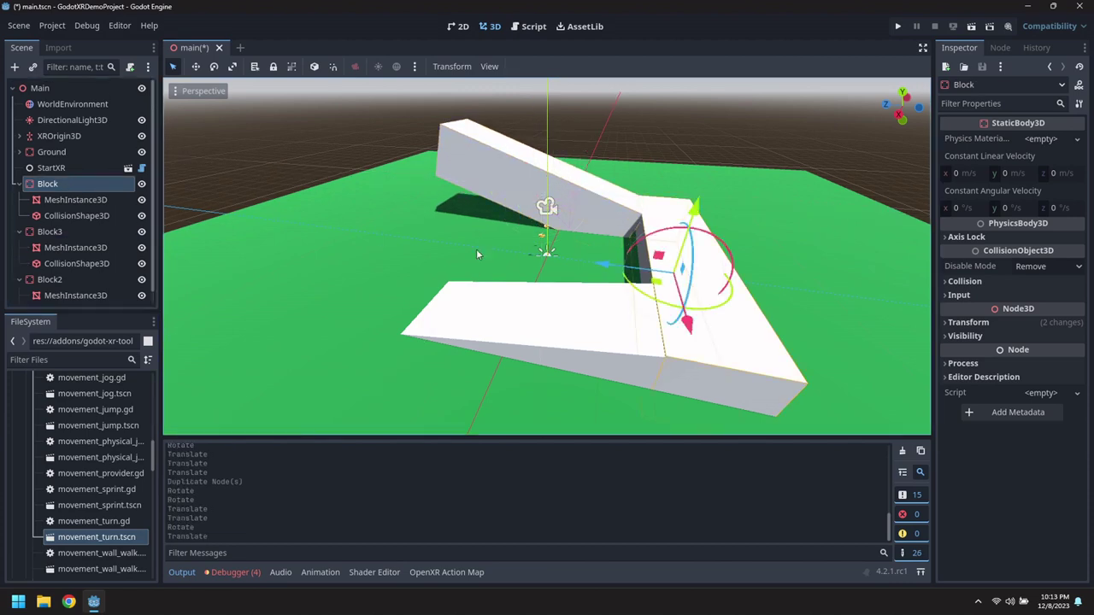
key("ctrl+d")
left_click_drag(648, 258, 363, 149)
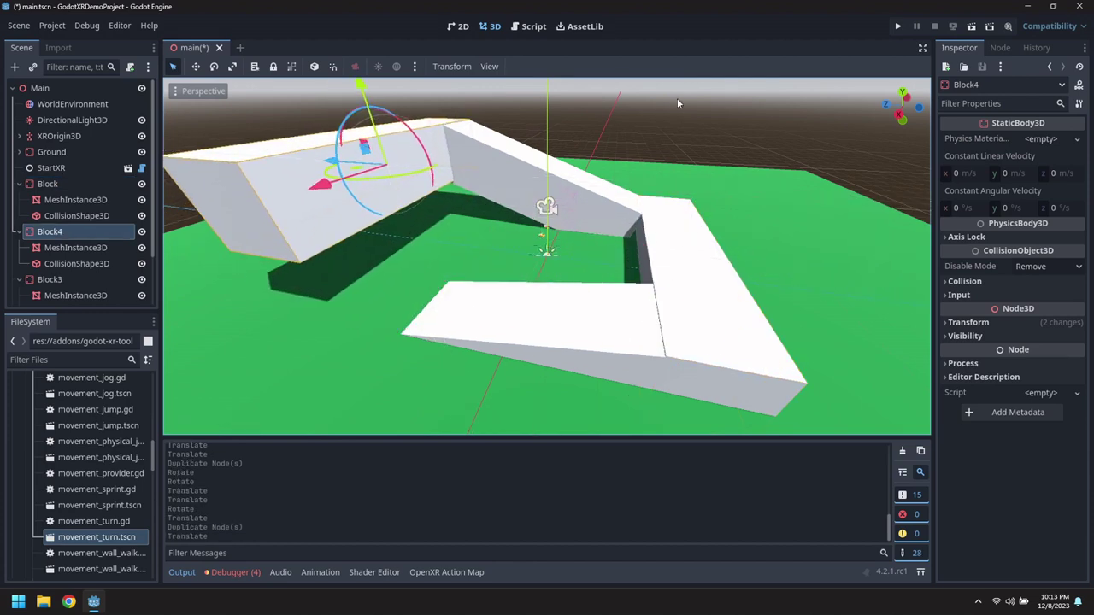
left_click(897, 28)
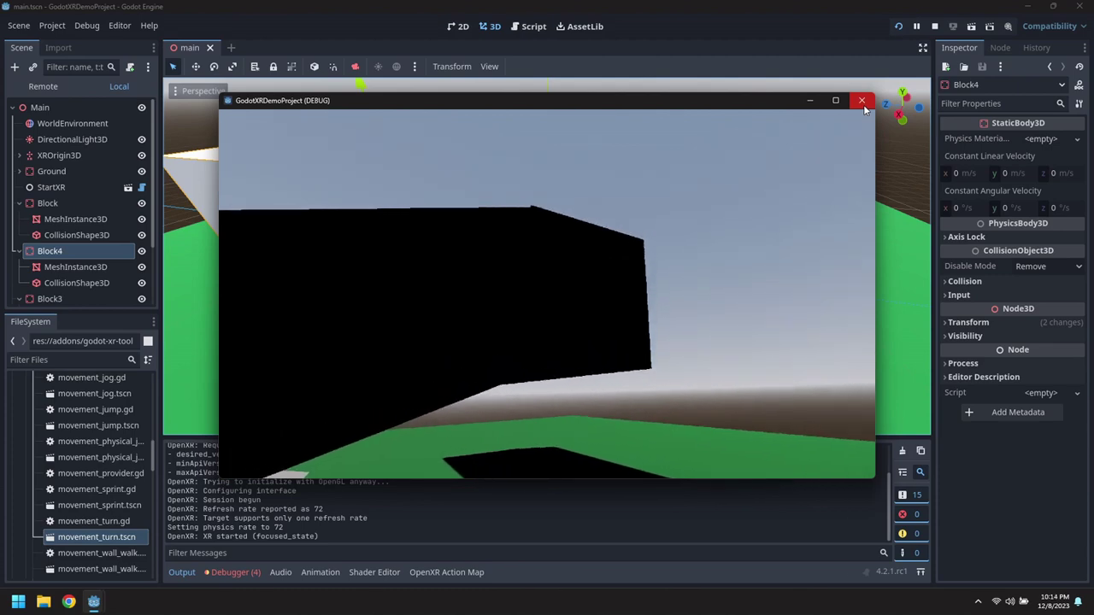
- Close the GodotXRDemoProject (DEBUG) window after viewing the ramp course
left_click(862, 103)
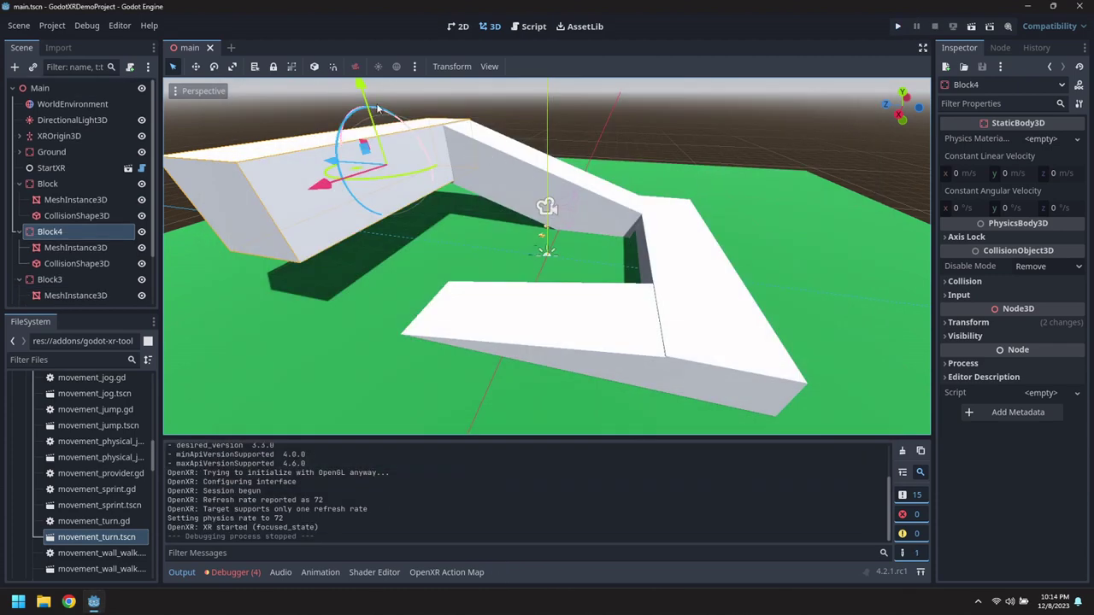
- Nudge Block4 slightly into place, run the project, and stop the playtest
left_click_drag(358, 90, 359, 83)
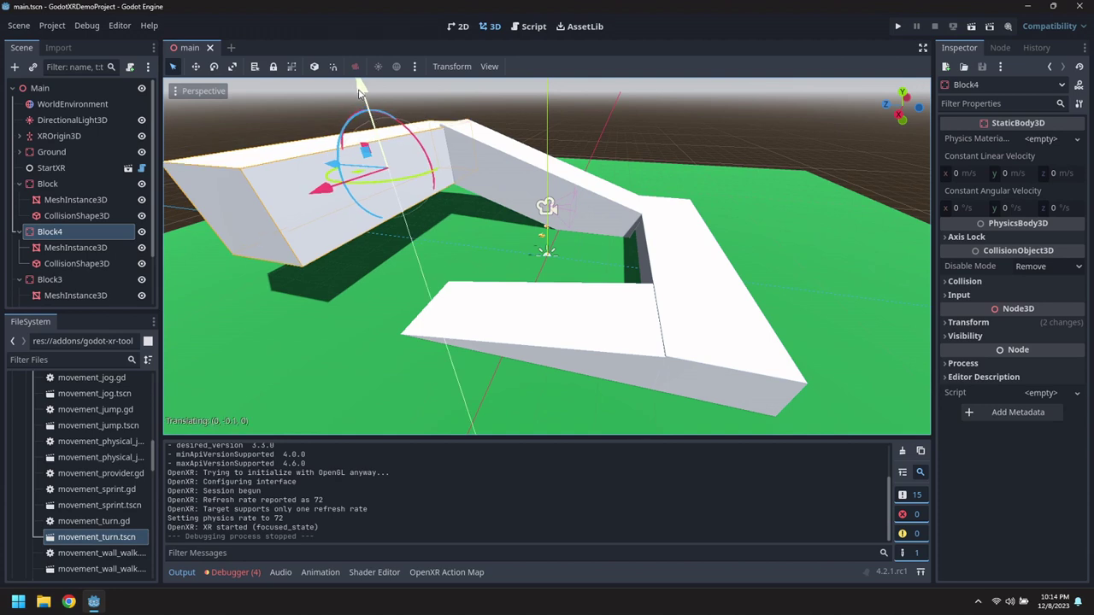
left_click(900, 28)
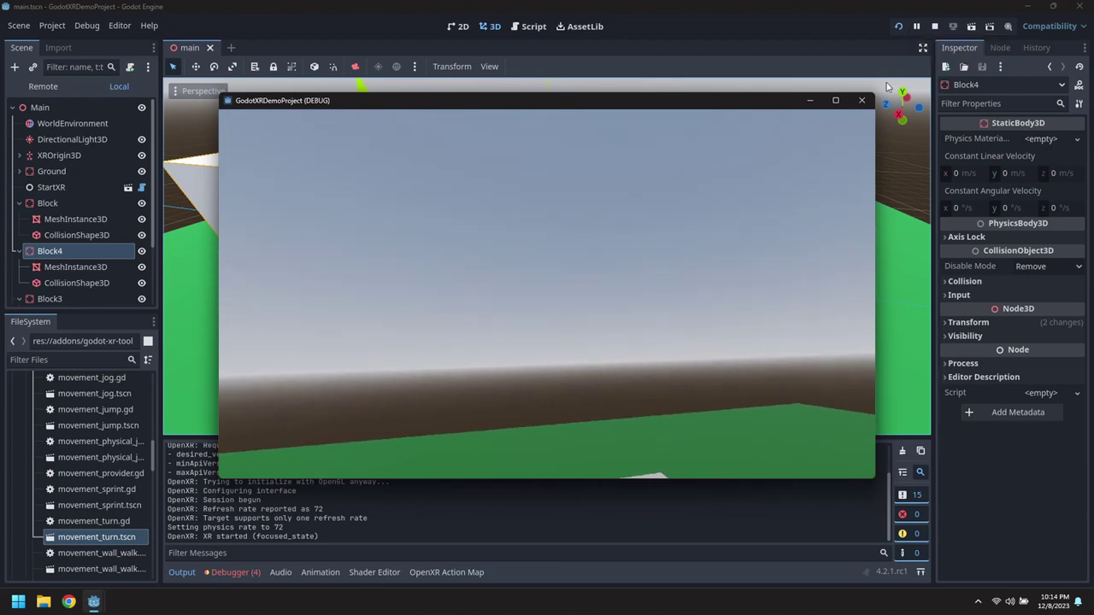
left_click(860, 100)
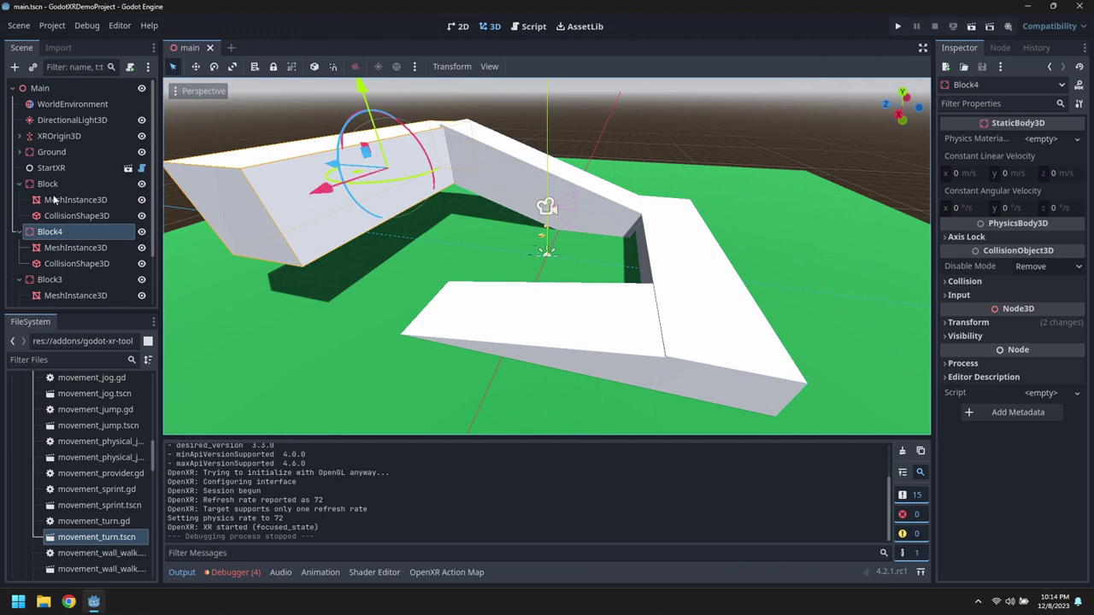
- Collapse Block, expand XROrigin3D, and add movement_jump.tscn and movement_crouch.tscn under RightController
left_click(24, 187)
left_click(19, 185)
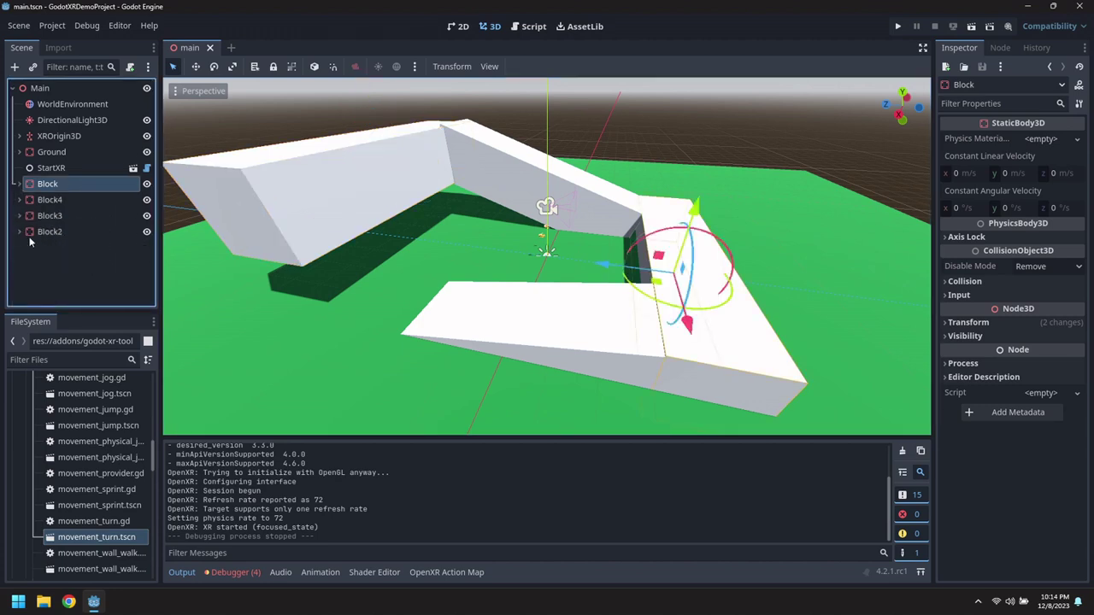
left_click(27, 138)
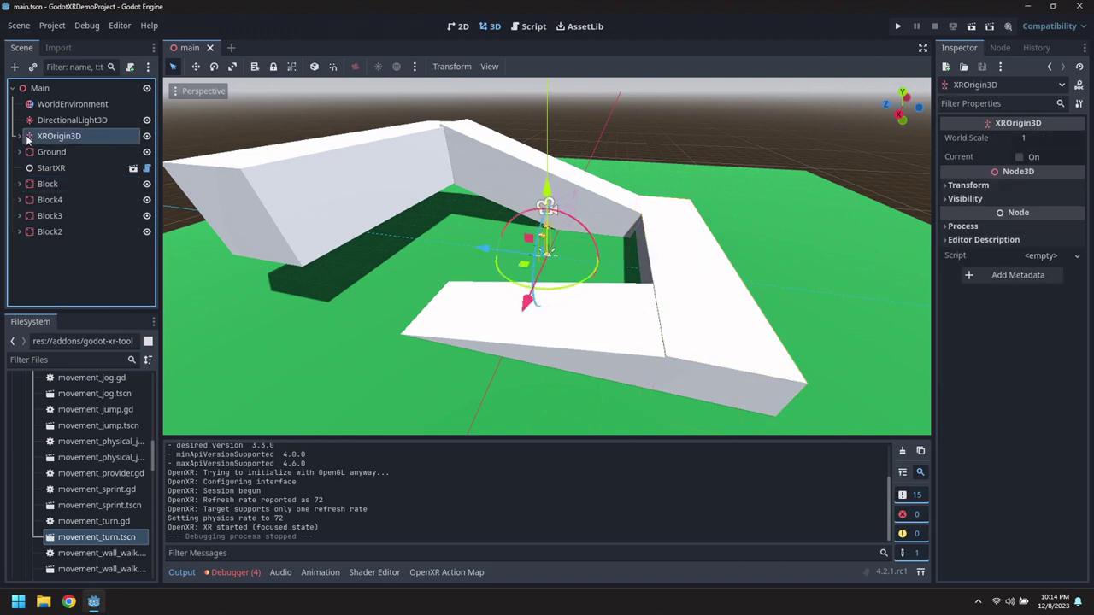
left_click(20, 139)
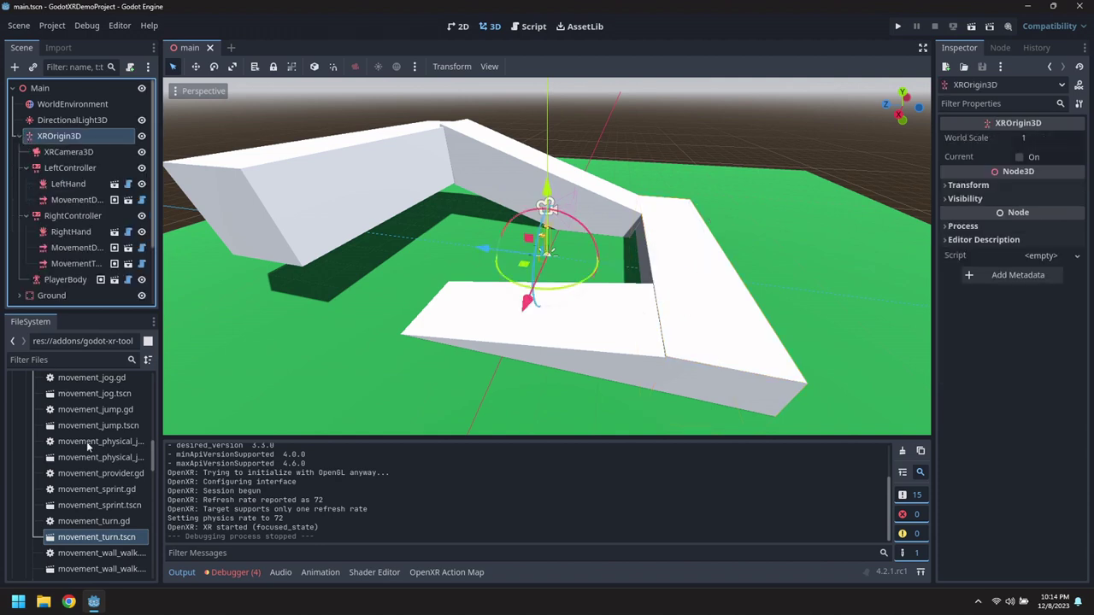
scroll(90, 497, "down", 4)
scroll(96, 486, "up", 7)
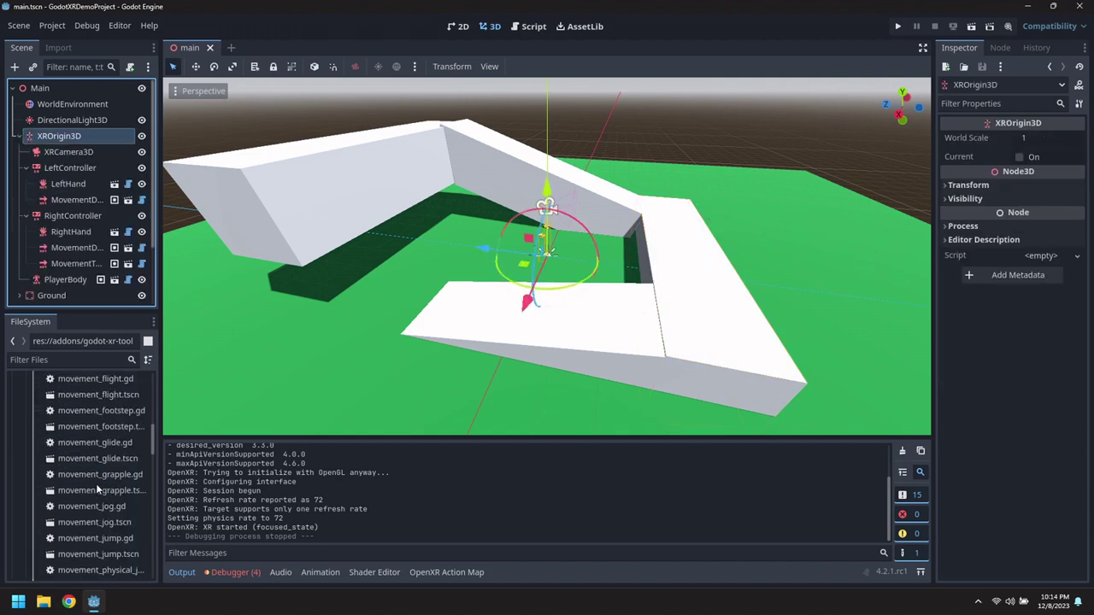
scroll(101, 482, "down", 3)
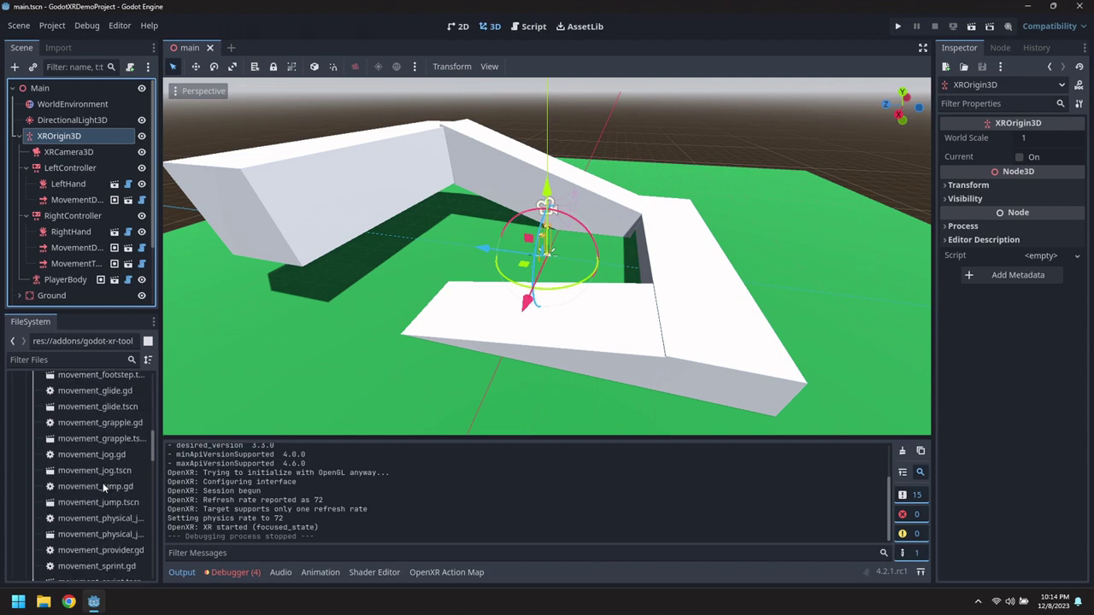
scroll(107, 488, "down", 2)
left_click_drag(102, 479, 79, 201)
scroll(97, 457, "up", 6)
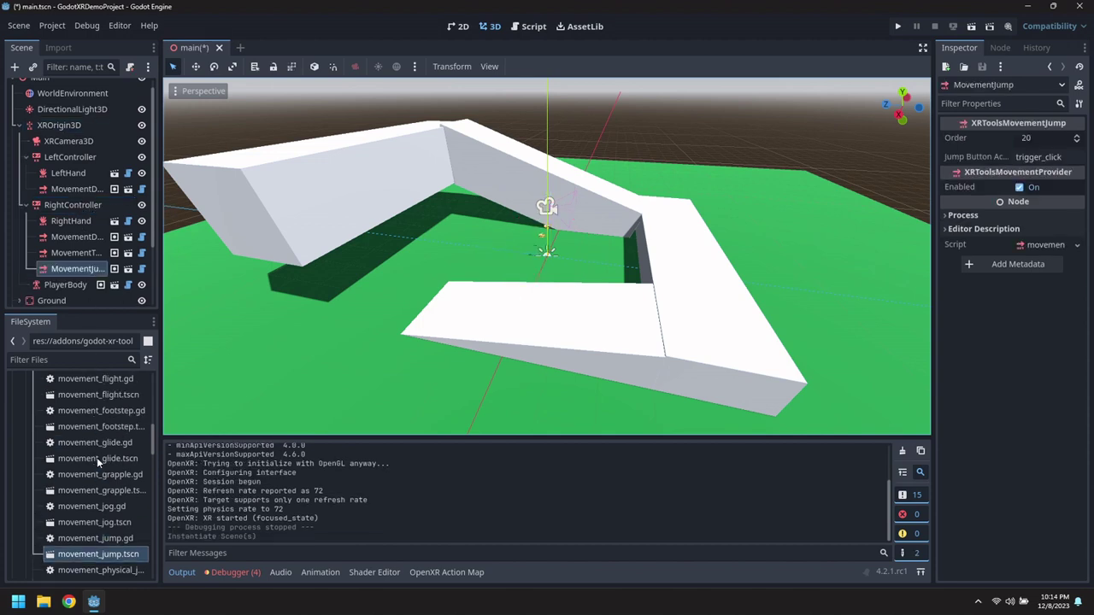
left_click_drag(103, 433, 215, 387)
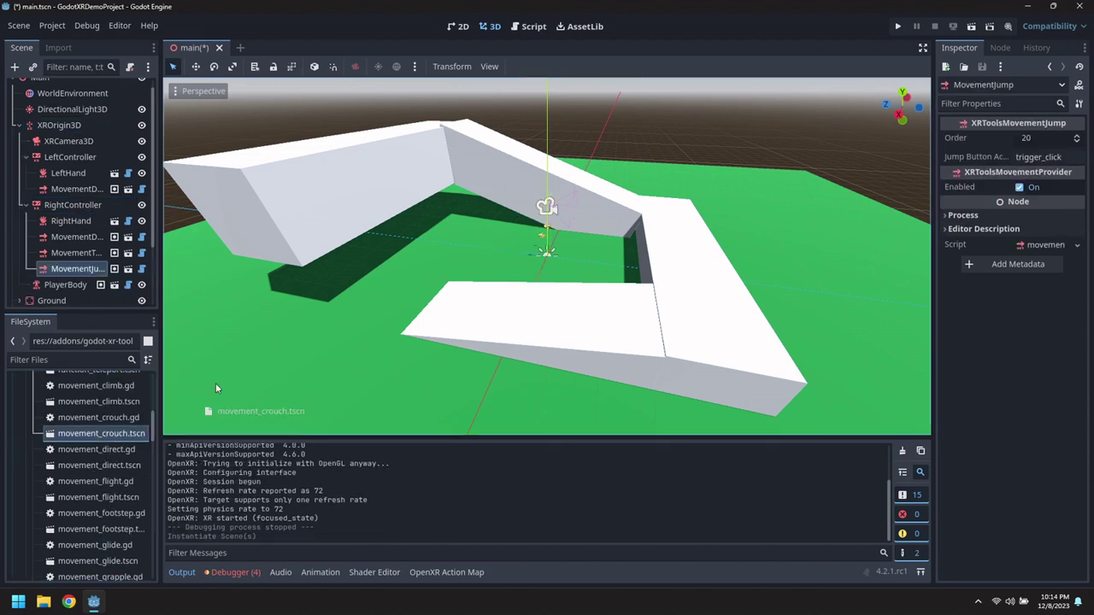
left_click_drag(75, 206, 76, 210)
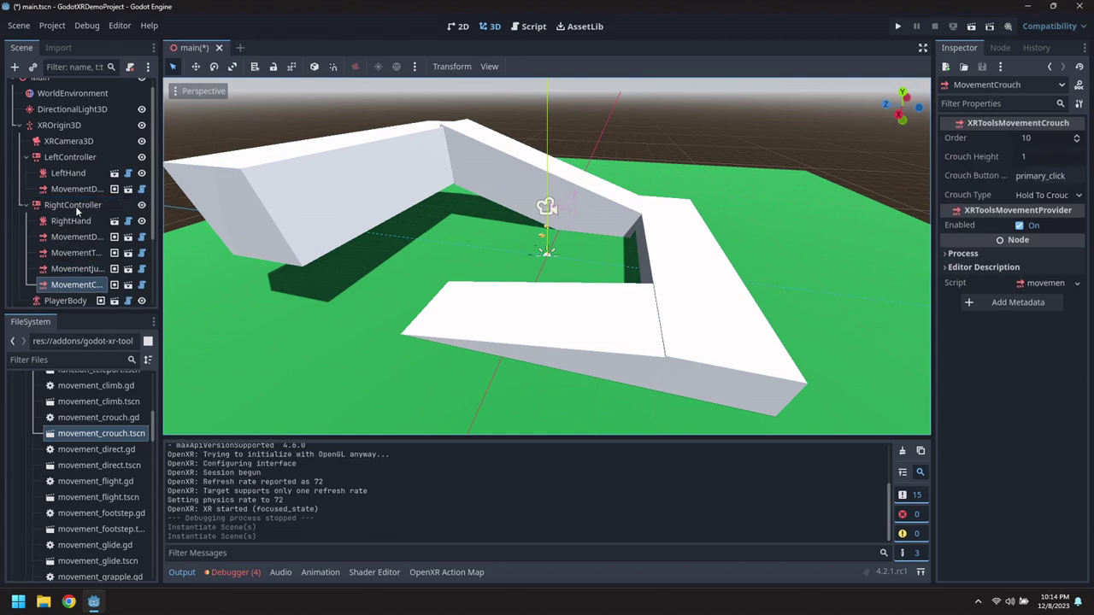
- Widen the Scene panel, select MovementJump, and bring up the OpenXR Action Map
left_click_drag(160, 267, 220, 269)
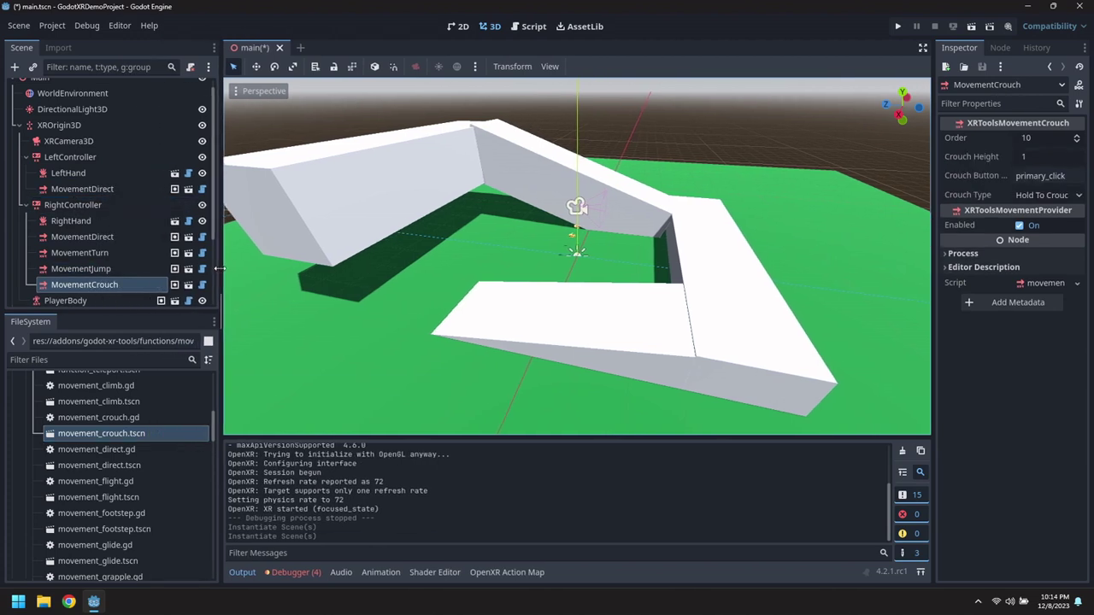
left_click(96, 269)
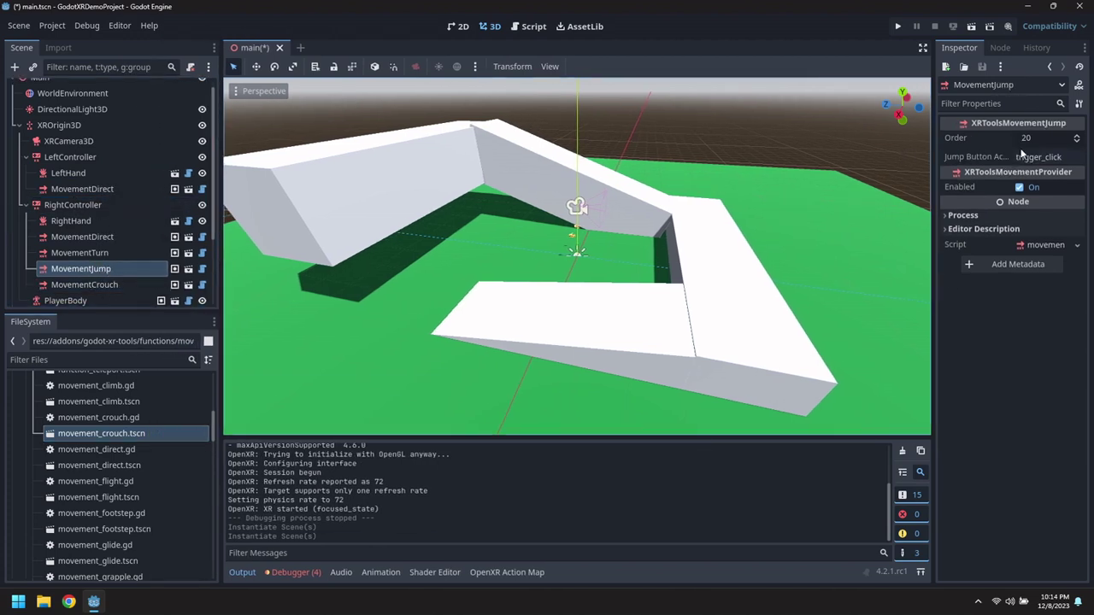
left_click(506, 572)
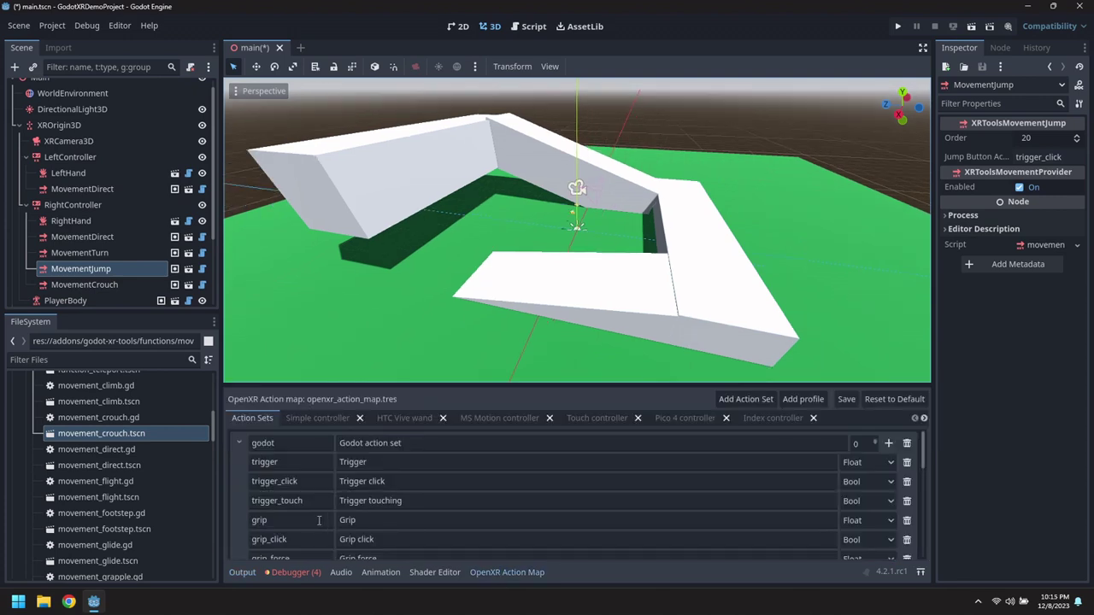
scroll(300, 526, "down", 5)
- Set MovementCrouch's Crouch Button Action to by_button, then save and run the project
scroll(300, 525, "down", 1)
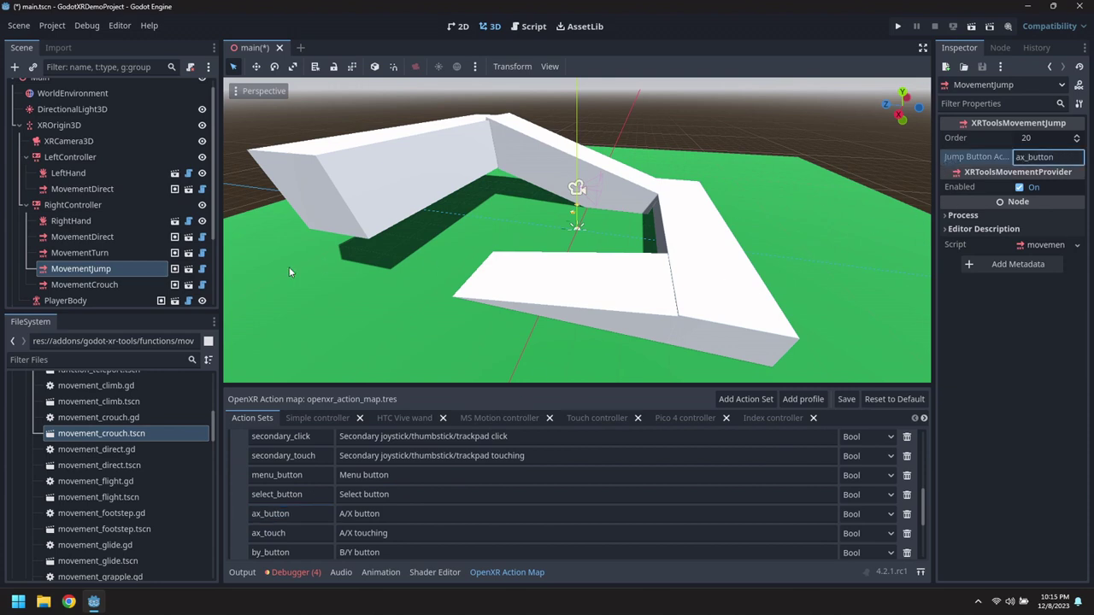
left_click(78, 286)
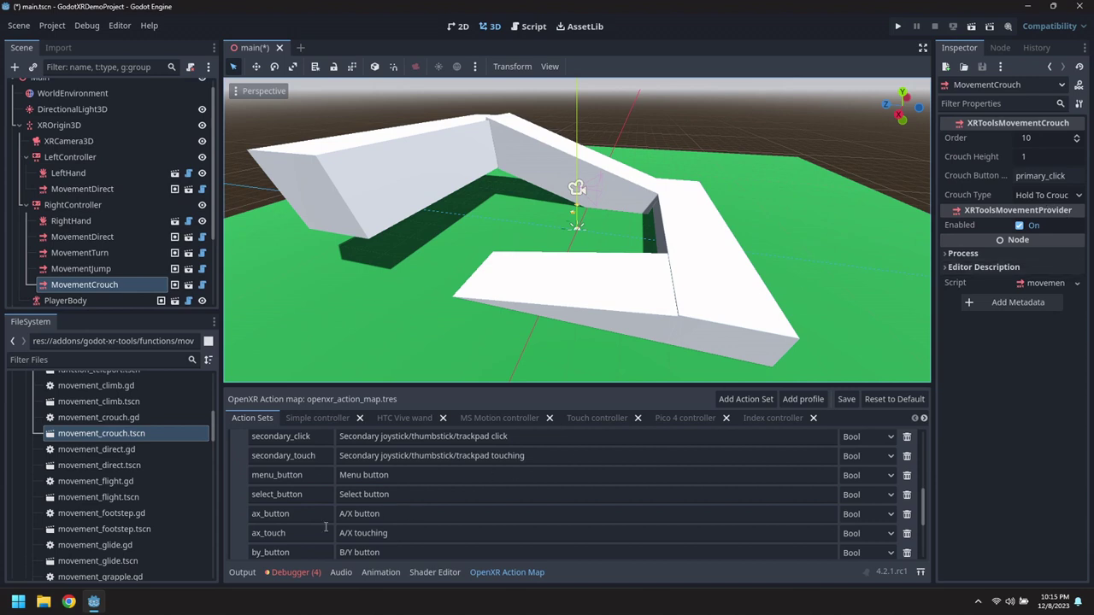
scroll(325, 527, "down", 2)
left_click(390, 505)
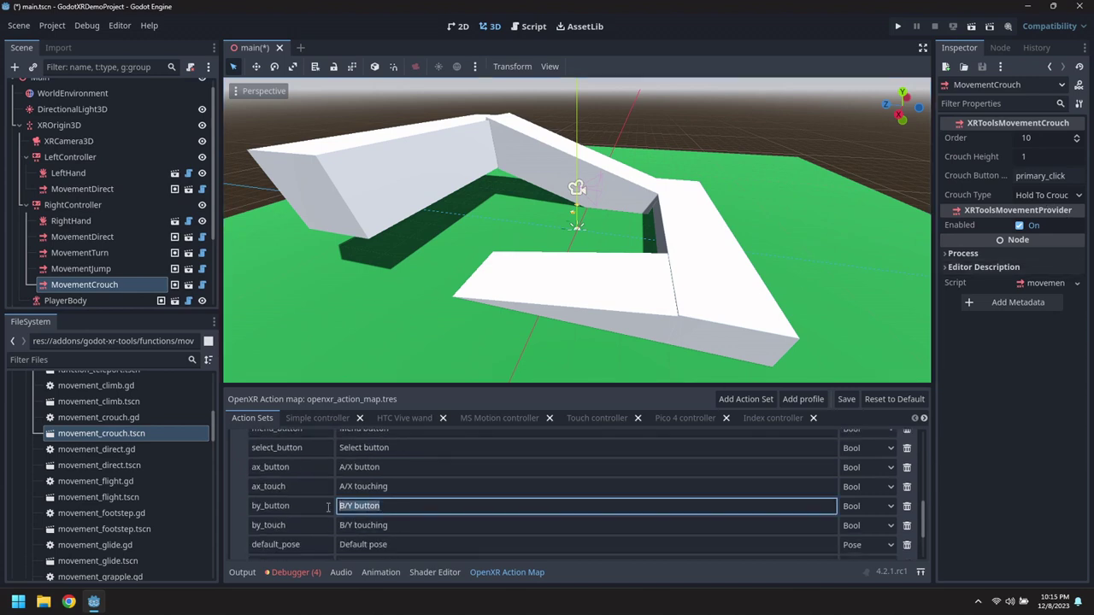
left_click(322, 503)
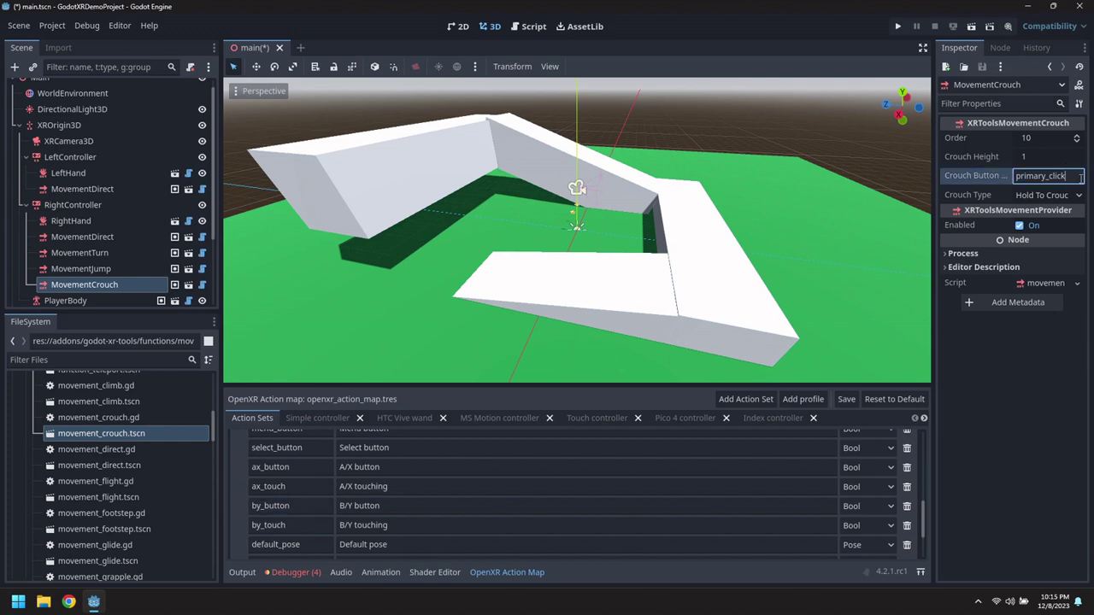
left_click(977, 197)
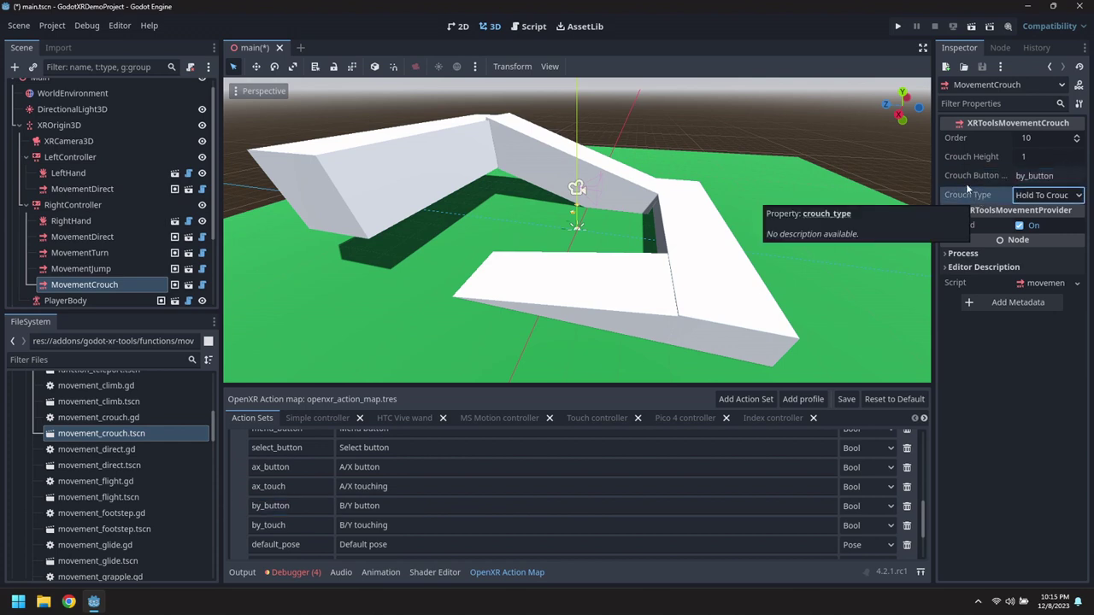
left_click(900, 27)
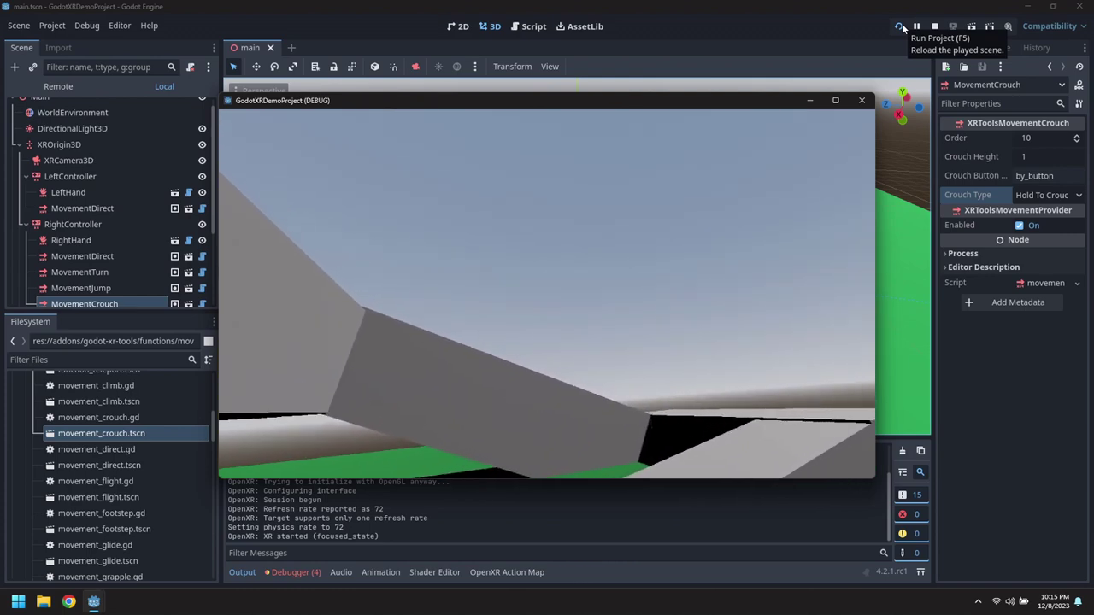
- Close the debug game window to stop the test run and return to the editor
left_click(859, 101)
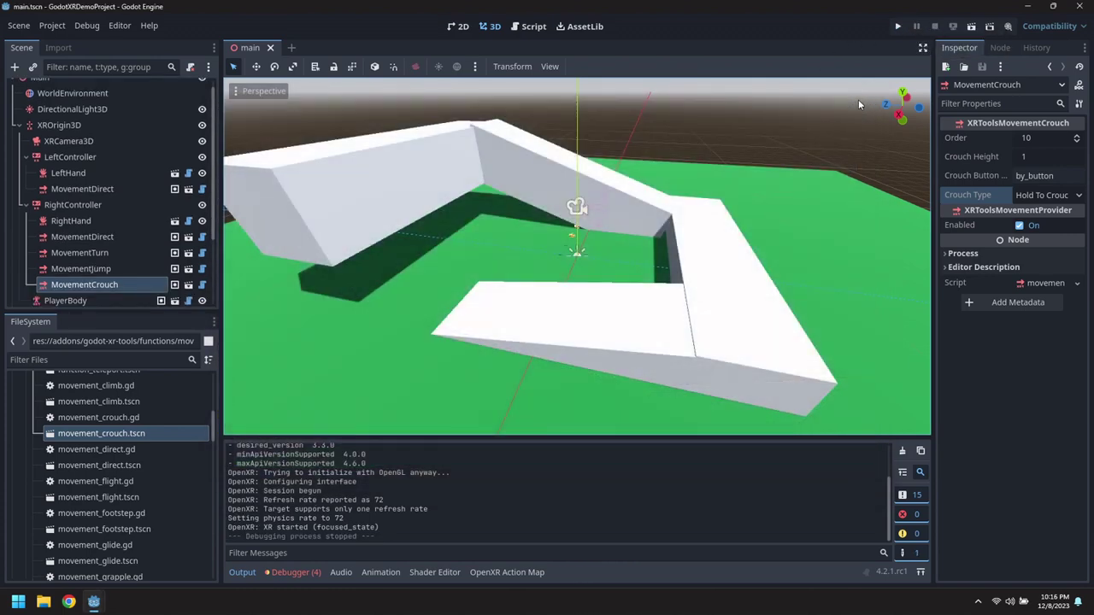